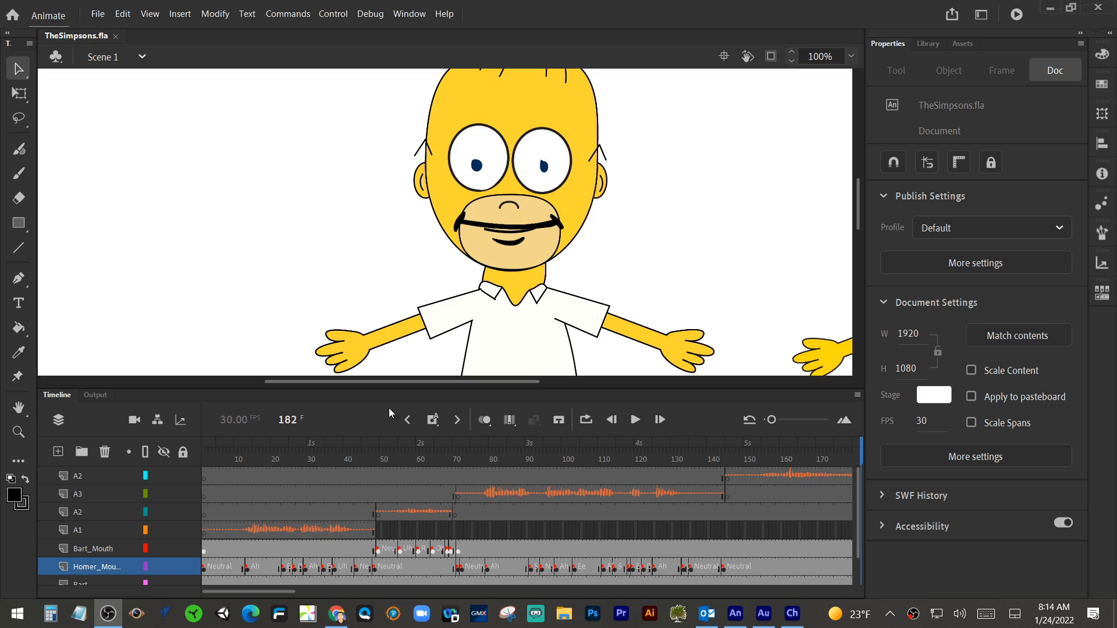
# Toggle the Homer layer's visibility off and on, then hide the Homer mouth layer to inspect the face beneath.
pyautogui.moveTo(860, 498); pyautogui.dragTo(849, 544)
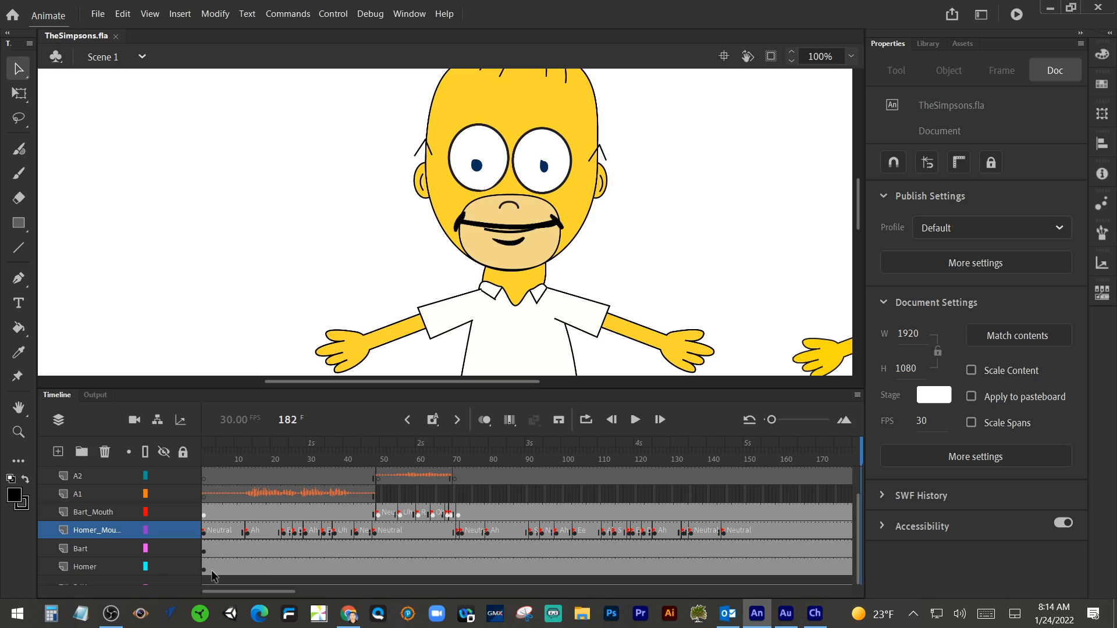
pyautogui.click(162, 567)
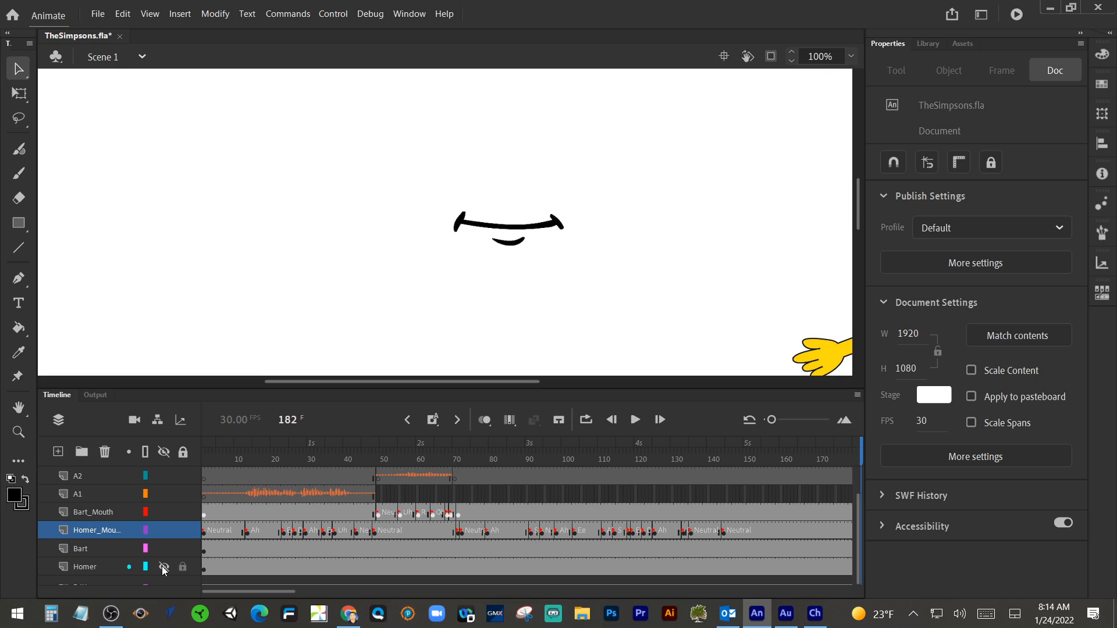
pyautogui.click(163, 567)
pyautogui.click(163, 567)
pyautogui.click(162, 567)
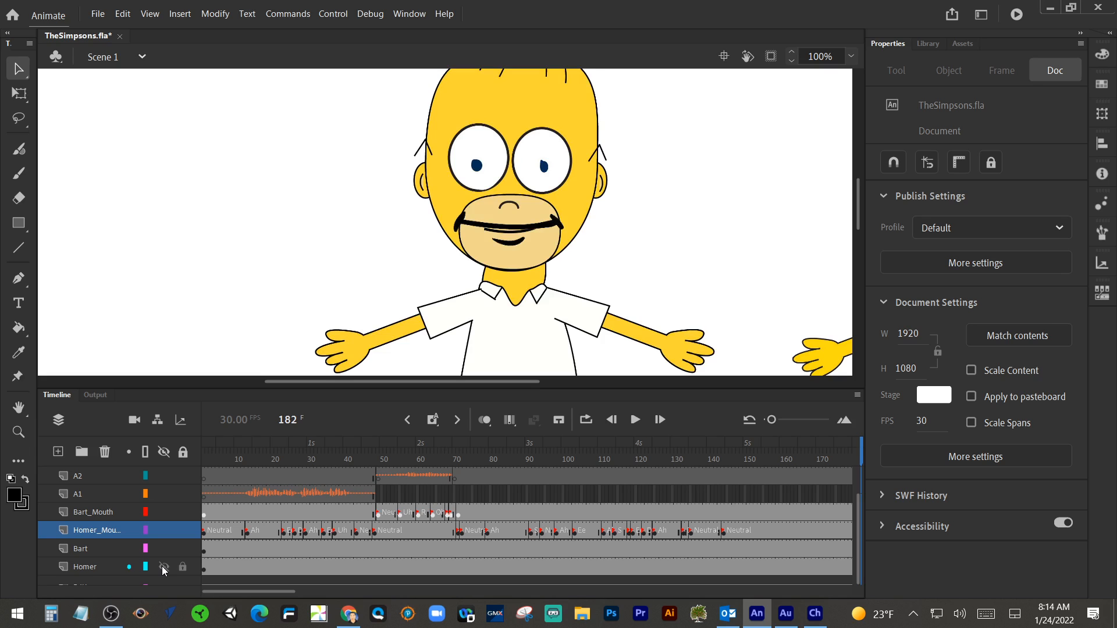
pyautogui.click(163, 568)
pyautogui.click(162, 566)
pyautogui.click(159, 530)
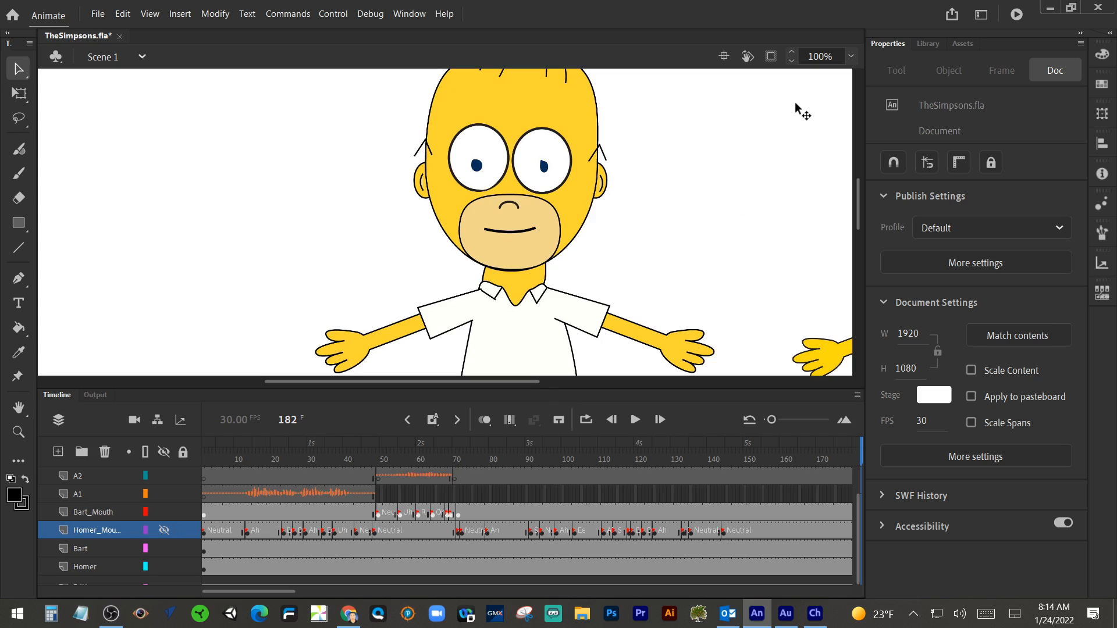
# Fit the whole stage in the window, toggle the Homer layer's visibility and hide the Bart layer.
pyautogui.click(850, 57)
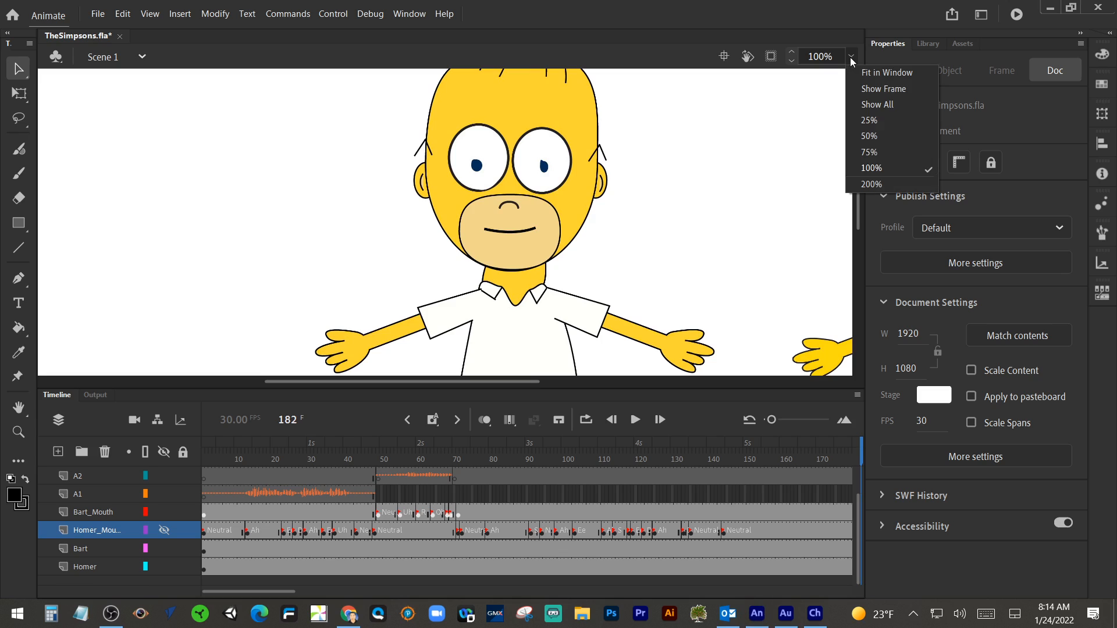
pyautogui.click(873, 78)
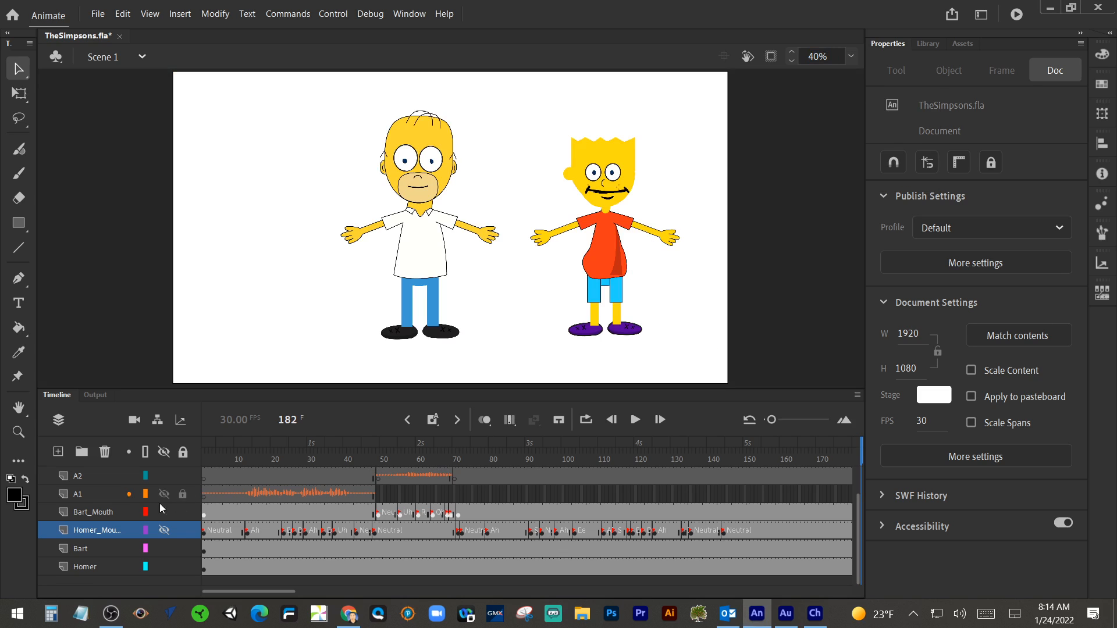
pyautogui.click(160, 570)
pyautogui.click(160, 570)
pyautogui.click(166, 548)
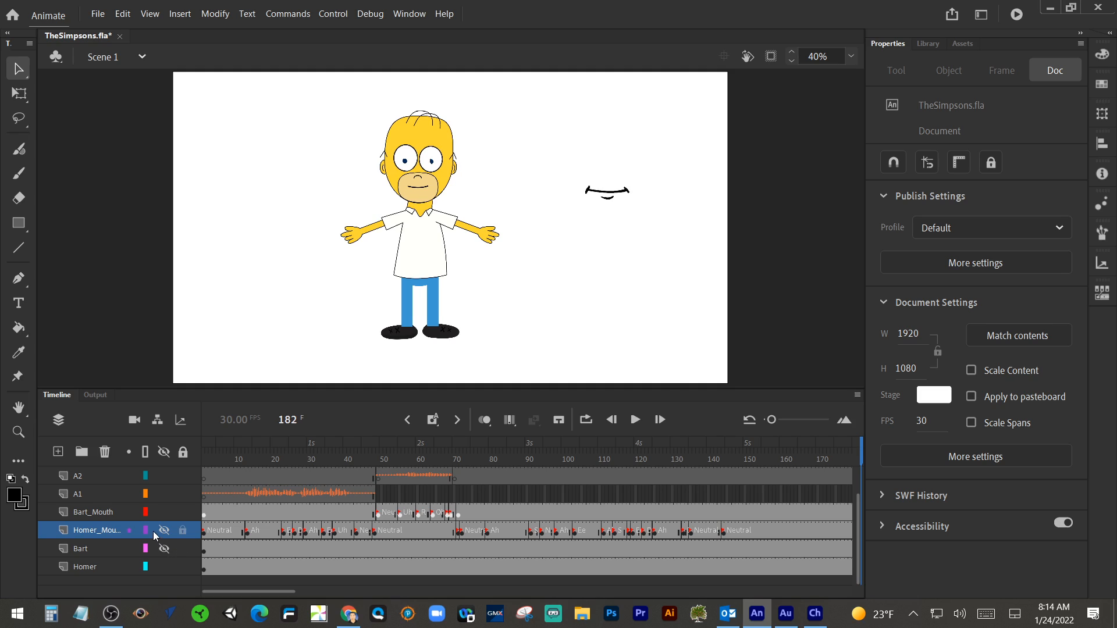
# Show the Homer mouth layer again, toggle the Bart_Mouth layer's visibility, and show the Bart layer.
pyautogui.click(163, 530)
pyautogui.click(166, 511)
pyautogui.click(165, 511)
pyautogui.click(166, 512)
pyautogui.click(163, 512)
pyautogui.click(164, 549)
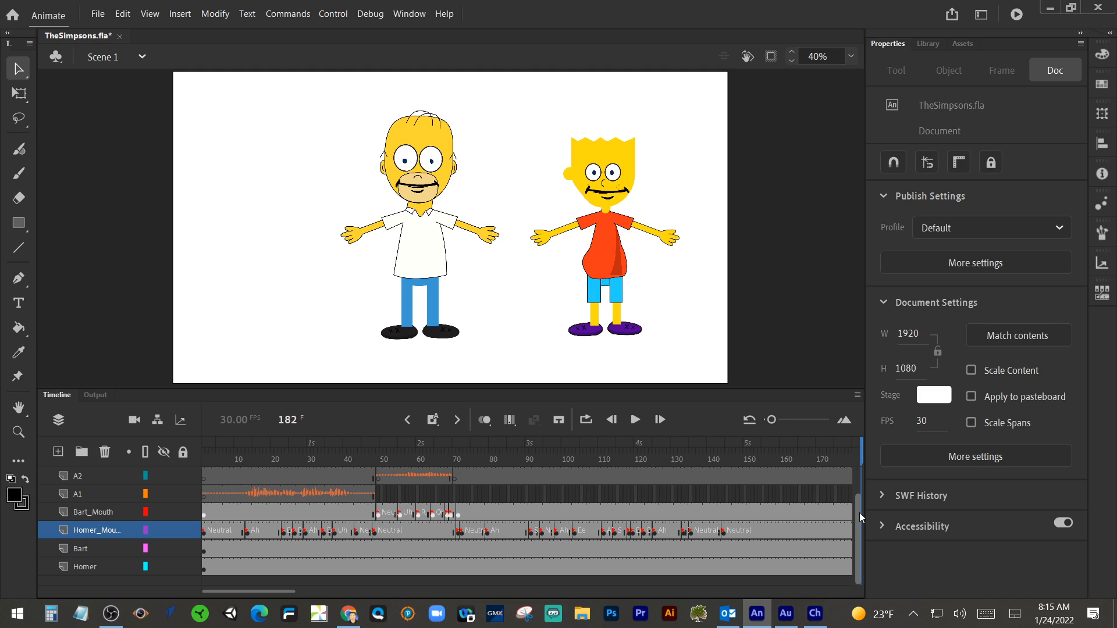
# Play the animation from about frame 10 to check the existing lip sync, stopping once the finished mouth keyframes have played.
pyautogui.moveTo(860, 512)
pyautogui.mouseDown()
pyautogui.moveTo(861, 483)
pyautogui.moveTo(861, 495)
pyautogui.mouseUp()
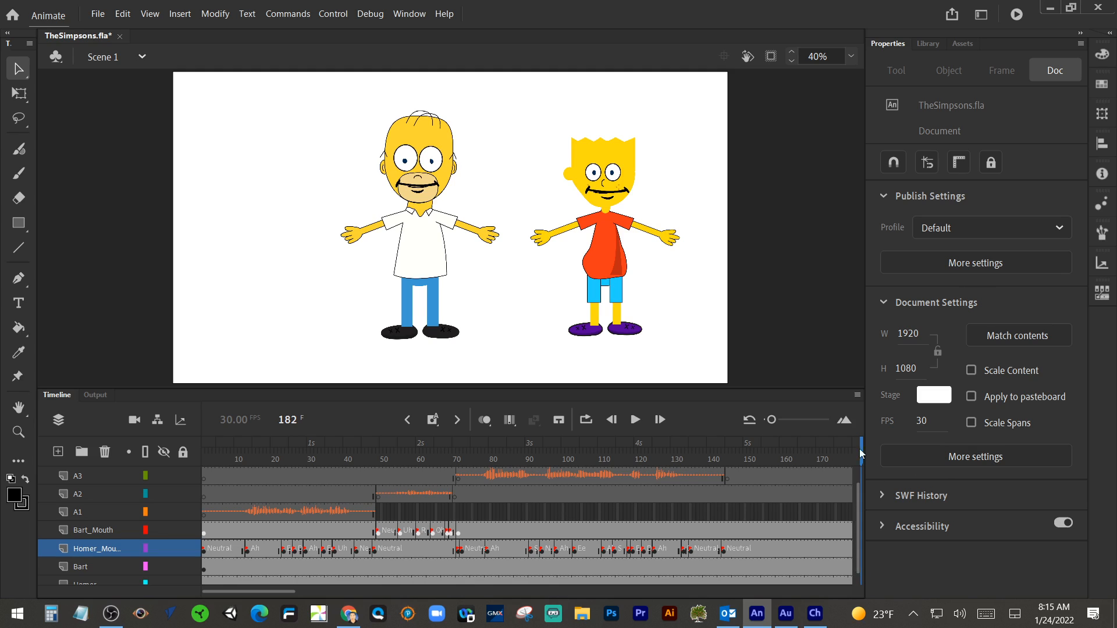
pyautogui.click(425, 453)
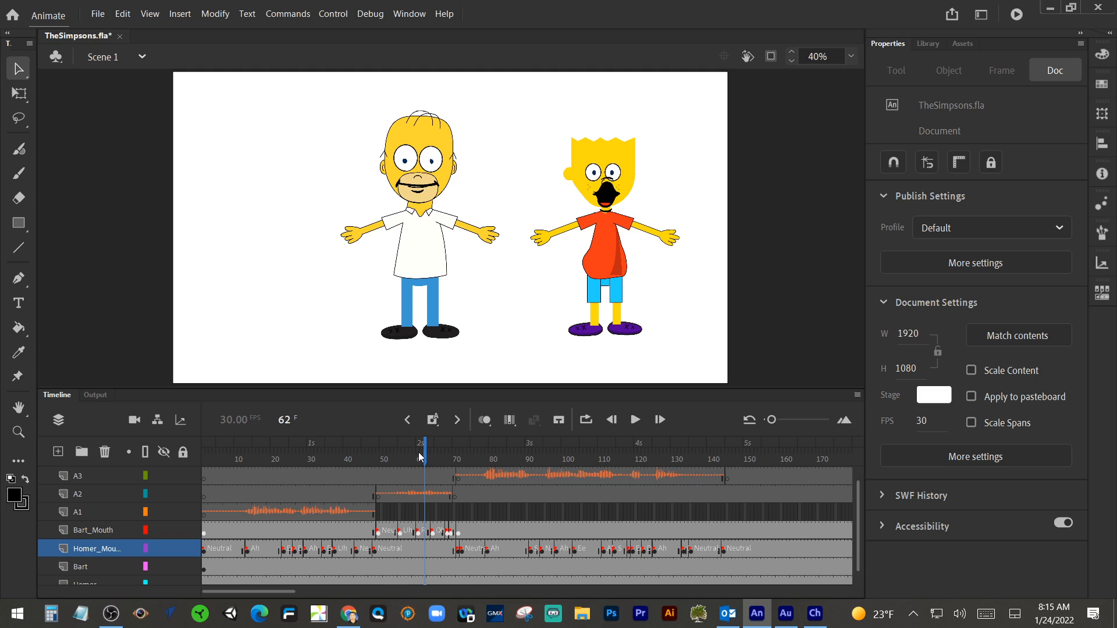
pyautogui.moveTo(422, 455); pyautogui.dragTo(236, 454)
pyautogui.click(637, 424)
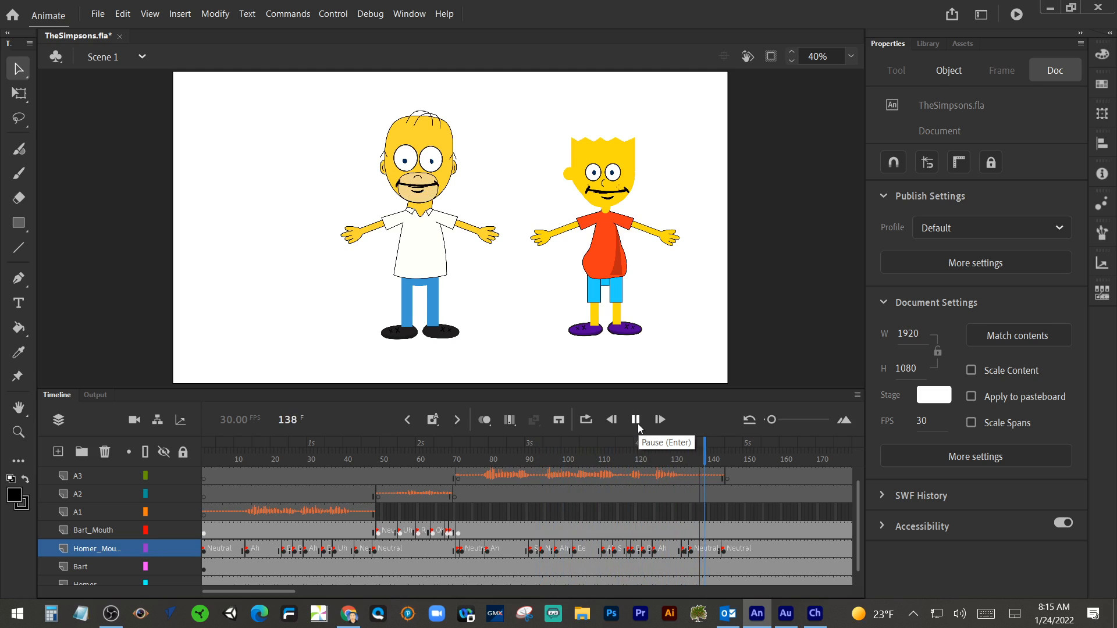
pyautogui.click(635, 424)
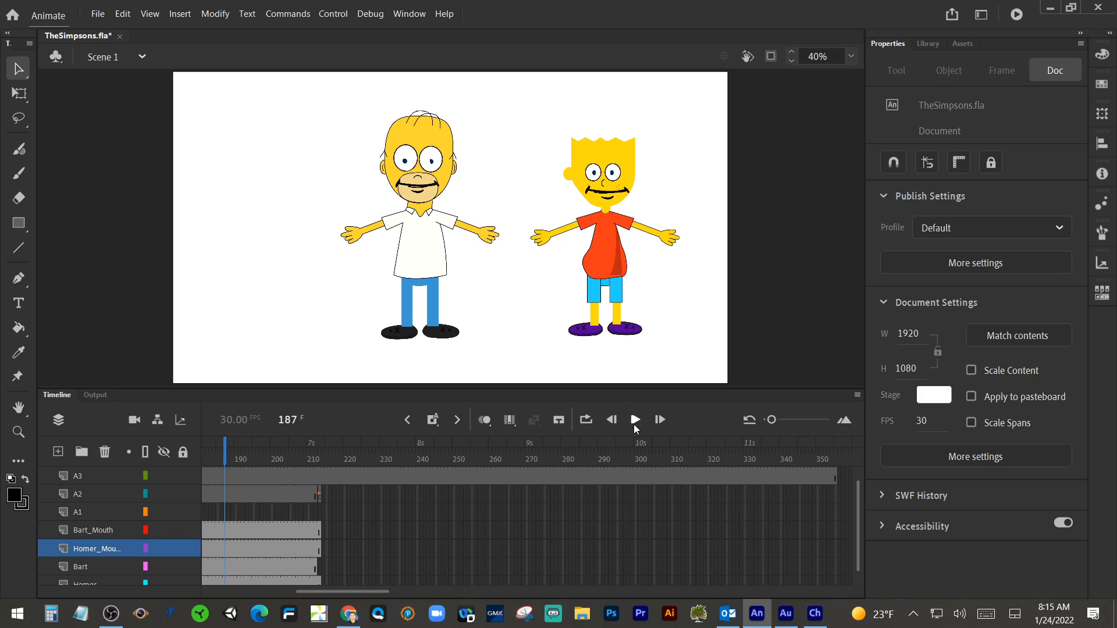
# Play the topmost audio layer from about frame 147 and pause where its first spoken line ends.
pyautogui.moveTo(346, 593); pyautogui.dragTo(264, 587)
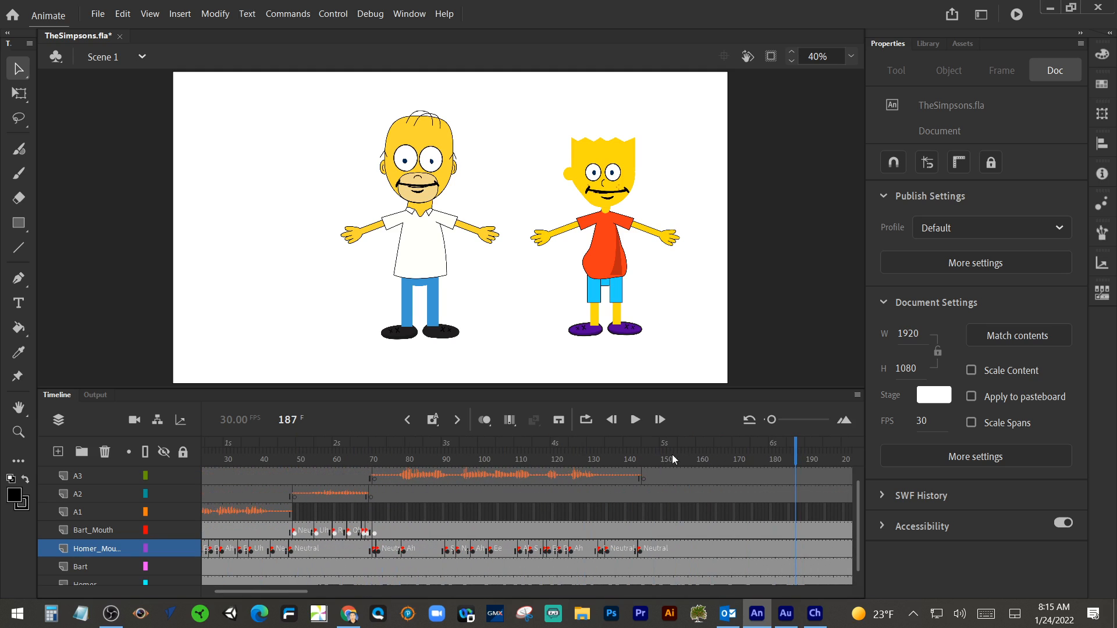
pyautogui.moveTo(792, 459)
pyautogui.mouseDown()
pyautogui.moveTo(375, 459)
pyautogui.moveTo(767, 463)
pyautogui.moveTo(719, 463)
pyautogui.mouseUp()
pyautogui.scroll(1, 672, 494)
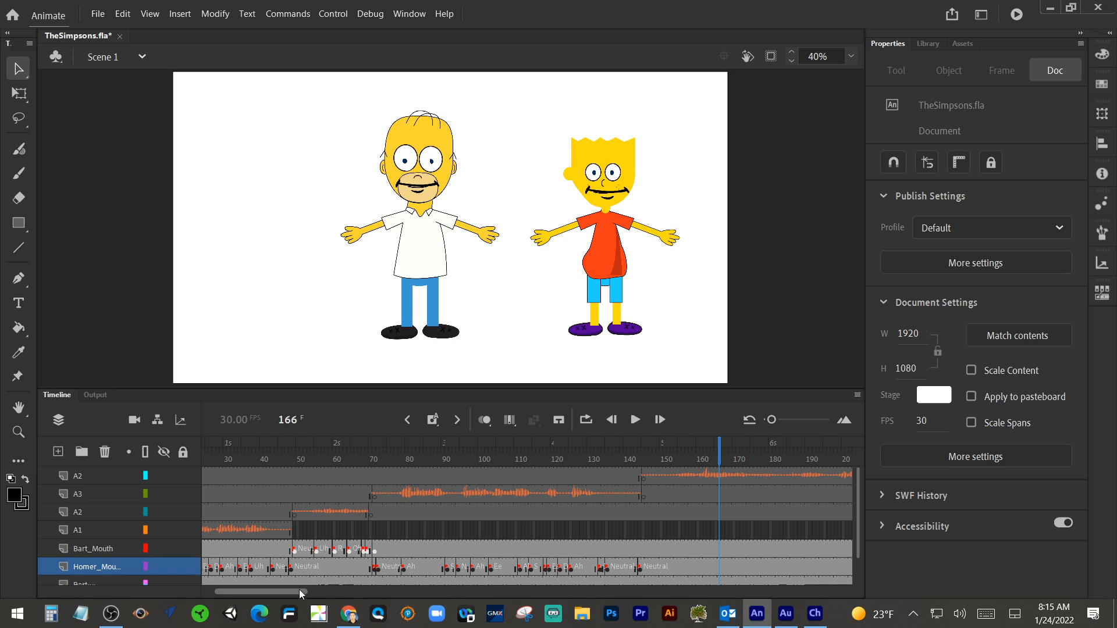
pyautogui.moveTo(295, 592); pyautogui.dragTo(367, 598)
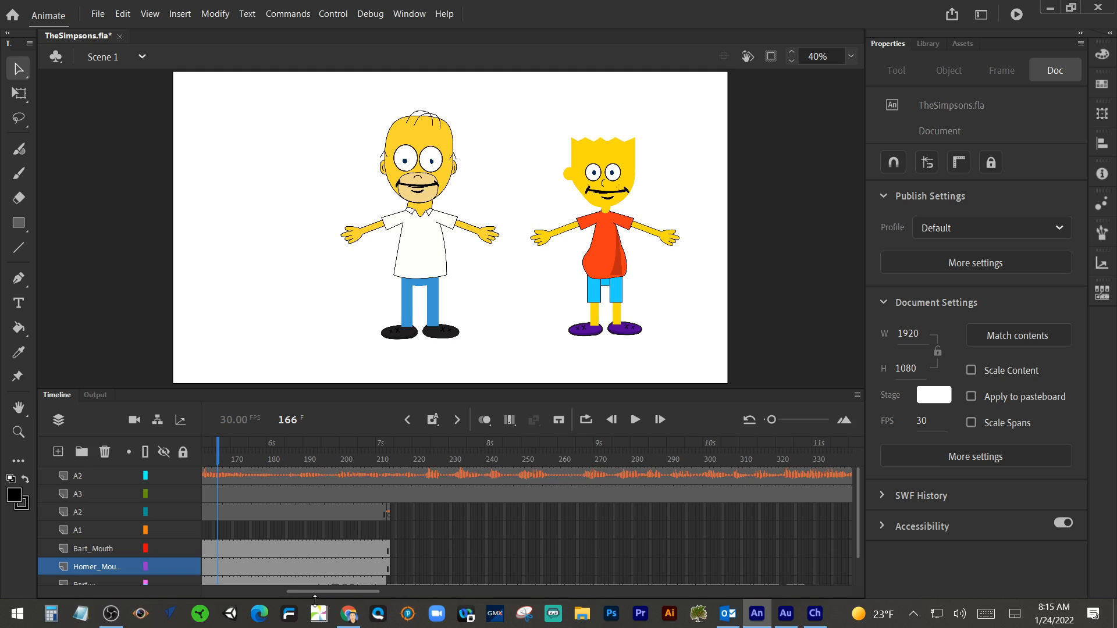
pyautogui.moveTo(322, 596); pyautogui.dragTo(309, 594)
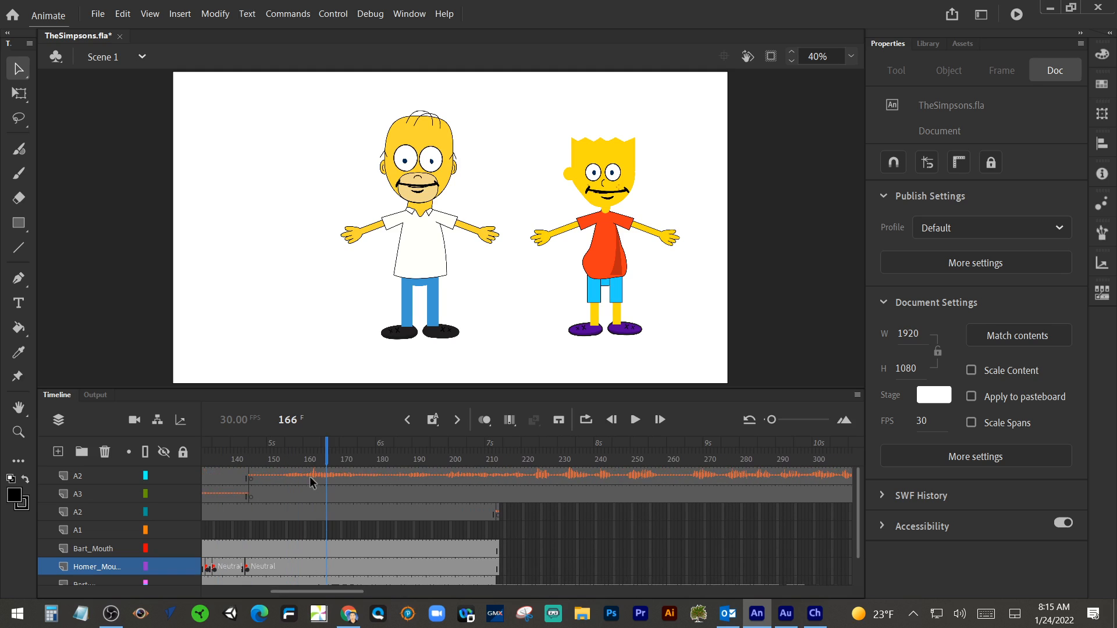
pyautogui.moveTo(326, 447); pyautogui.dragTo(258, 449)
pyautogui.click(635, 420)
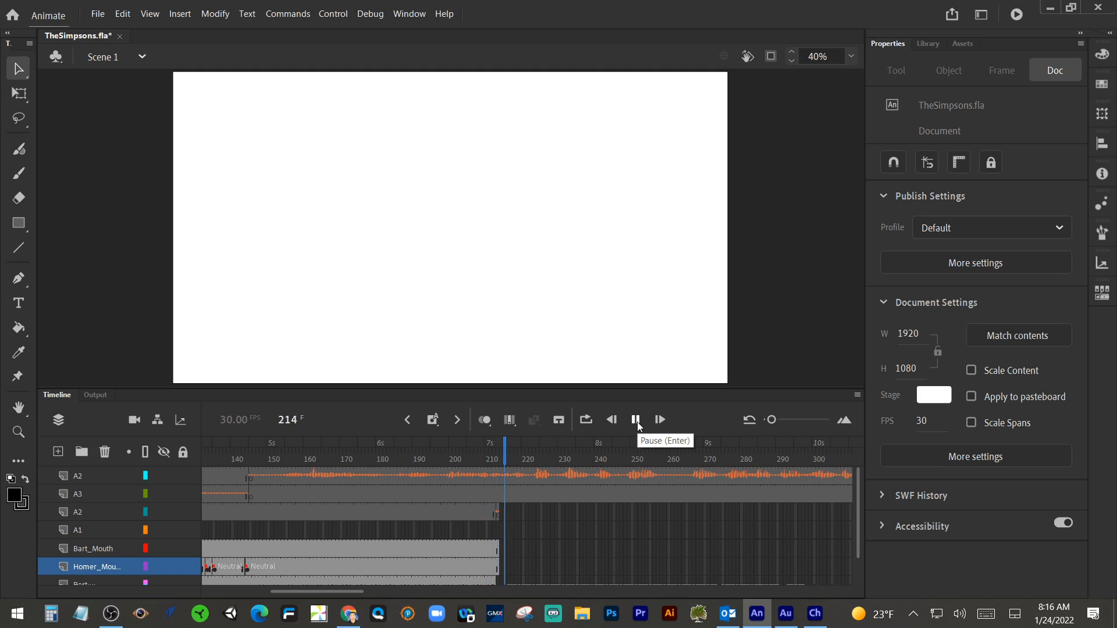
pyautogui.click(635, 419)
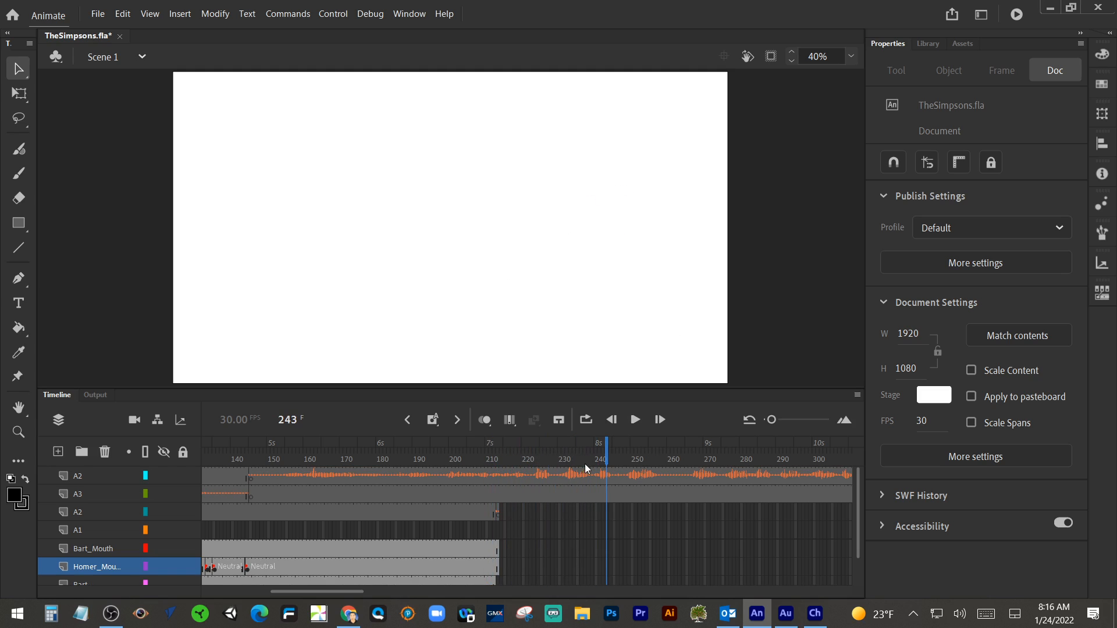
# Split the edited.wav audio on the topmost A2 layer at frame 239.
pyautogui.moveTo(607, 460); pyautogui.dragTo(588, 461)
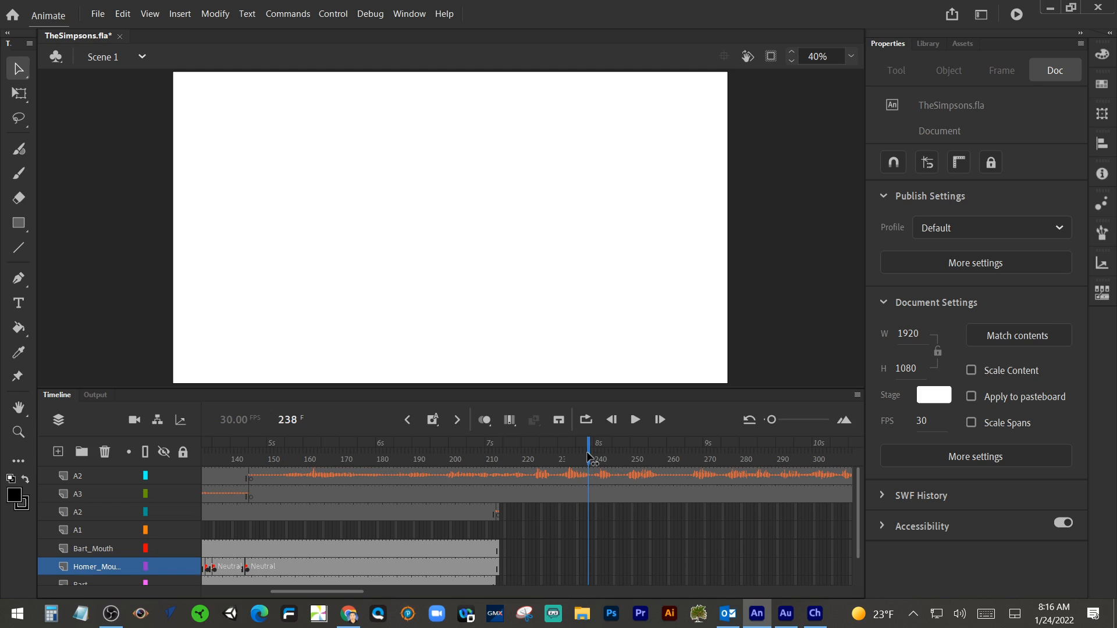
pyautogui.click(590, 476)
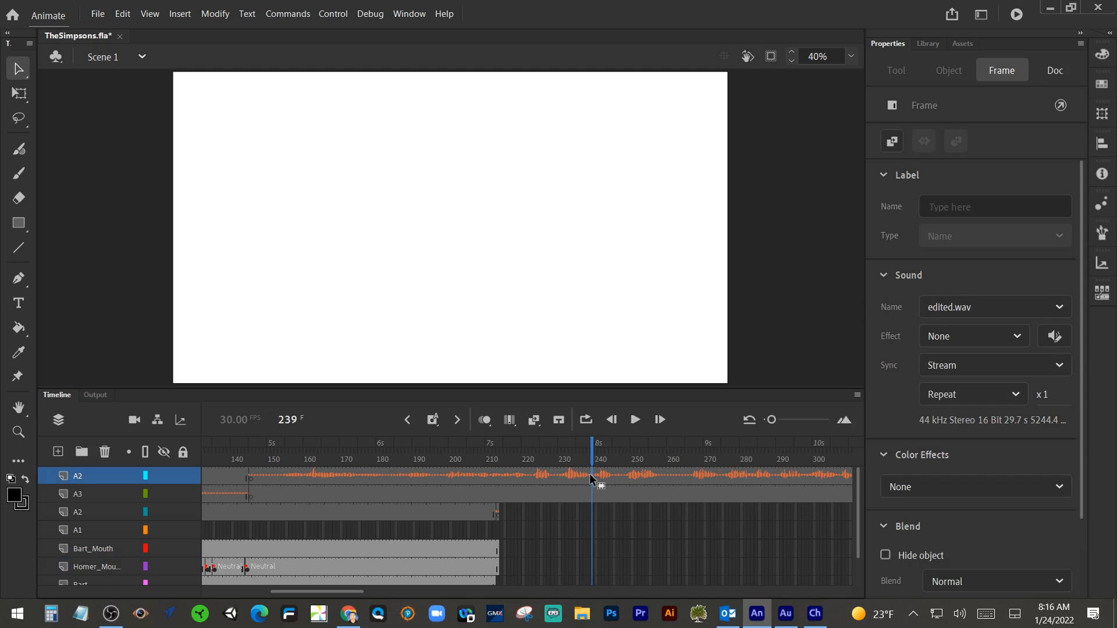
pyautogui.rightClick(589, 475)
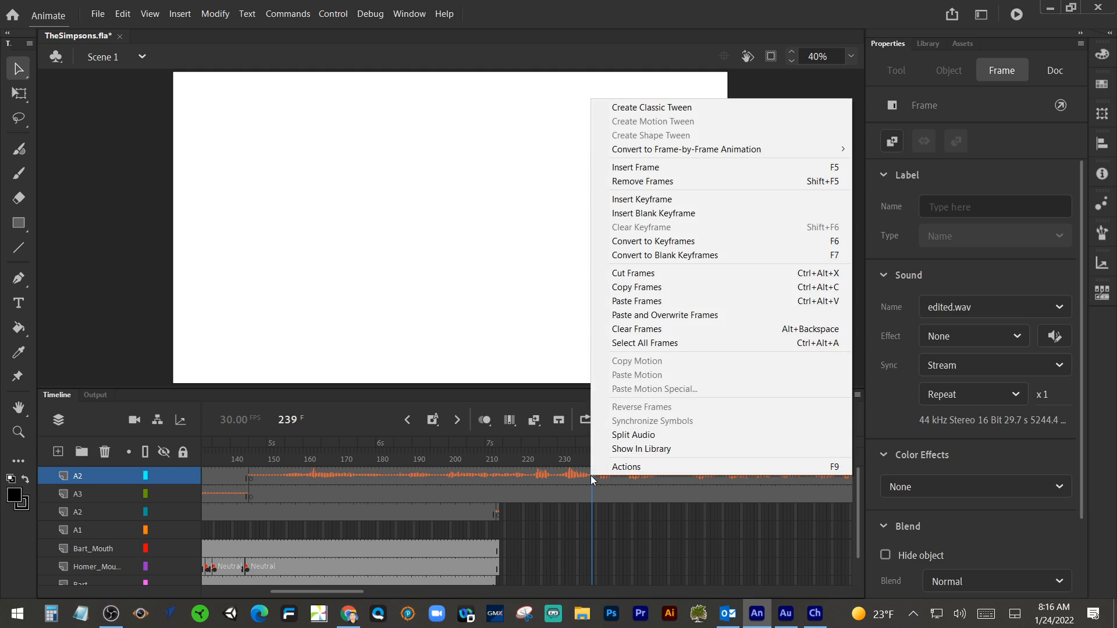
pyautogui.click(605, 435)
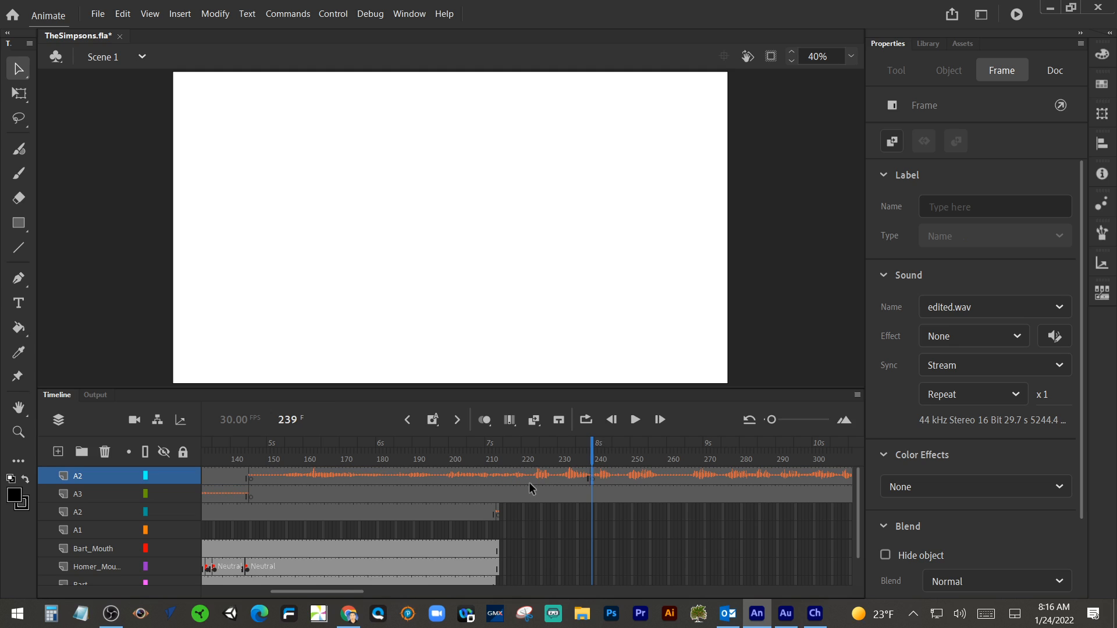
# Rename the topmost A2 layer to A4 and add a new layer above it.
pyautogui.click(78, 478)
pyautogui.doubleClick(79, 477)
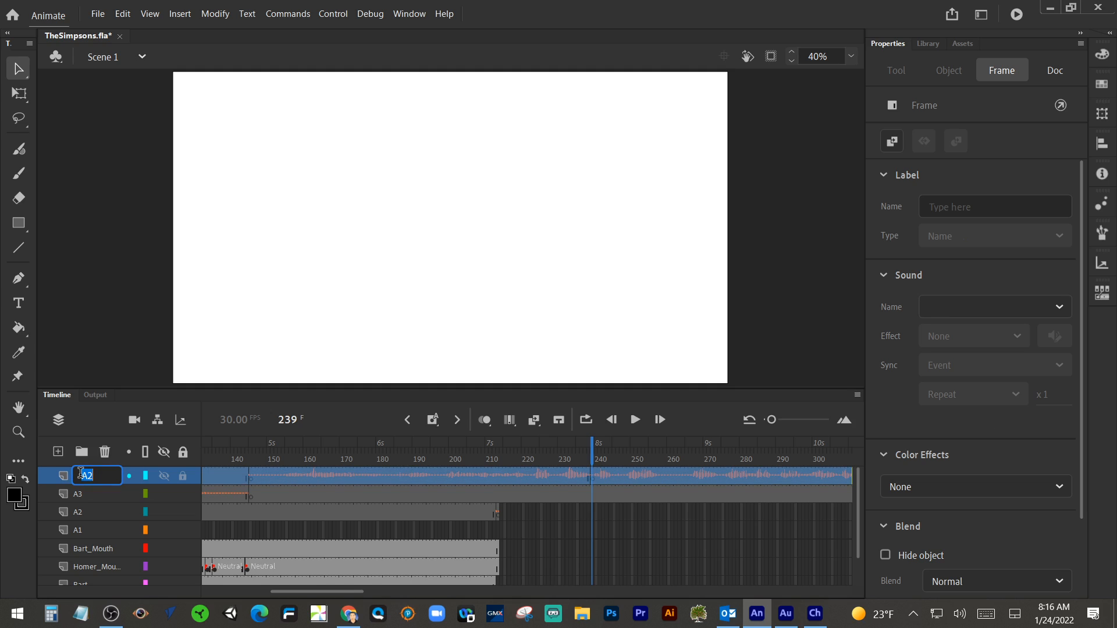
pyautogui.write('A4')
pyautogui.click(256, 476)
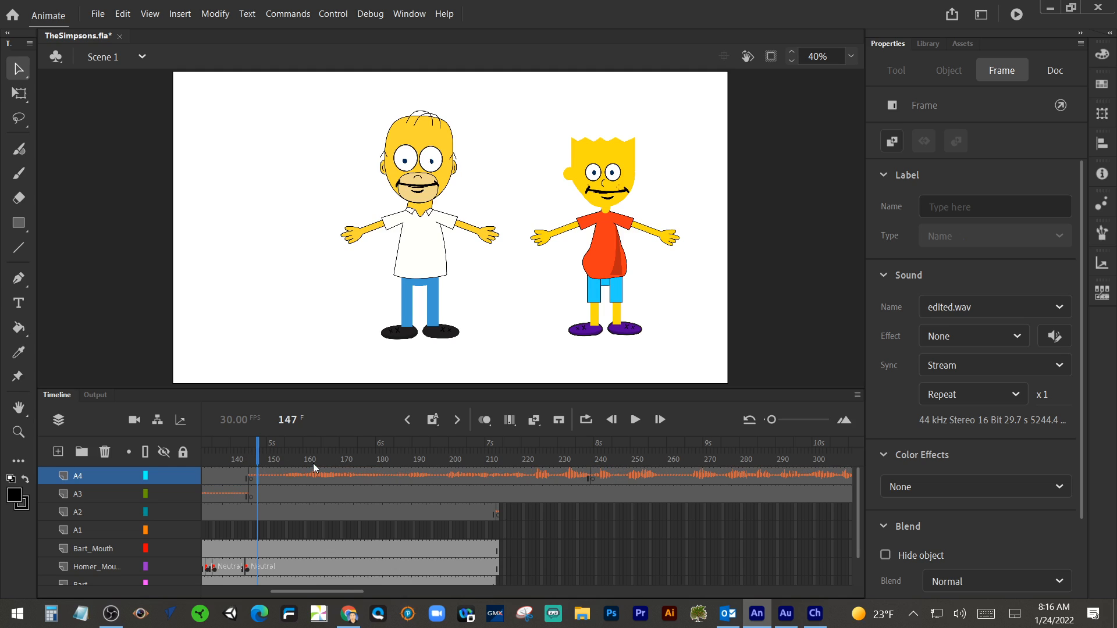
pyautogui.click(58, 454)
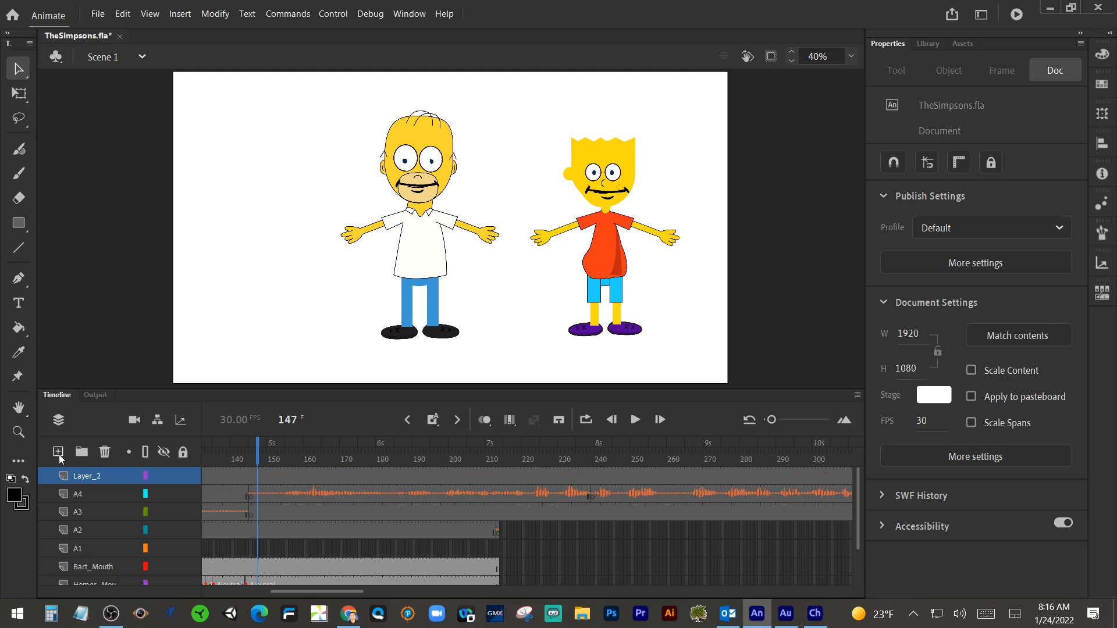
# Cut the second audio segment, from the split at frame 239 through frame 565, out of the A4 layer.
pyautogui.click(592, 494)
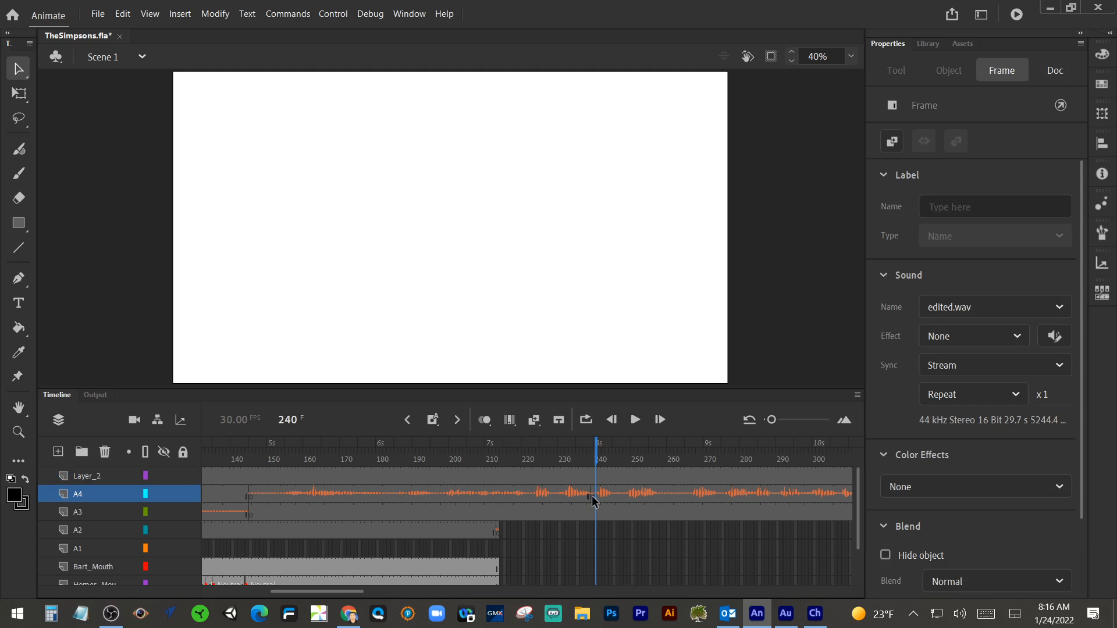
pyautogui.moveTo(337, 589); pyautogui.dragTo(499, 600)
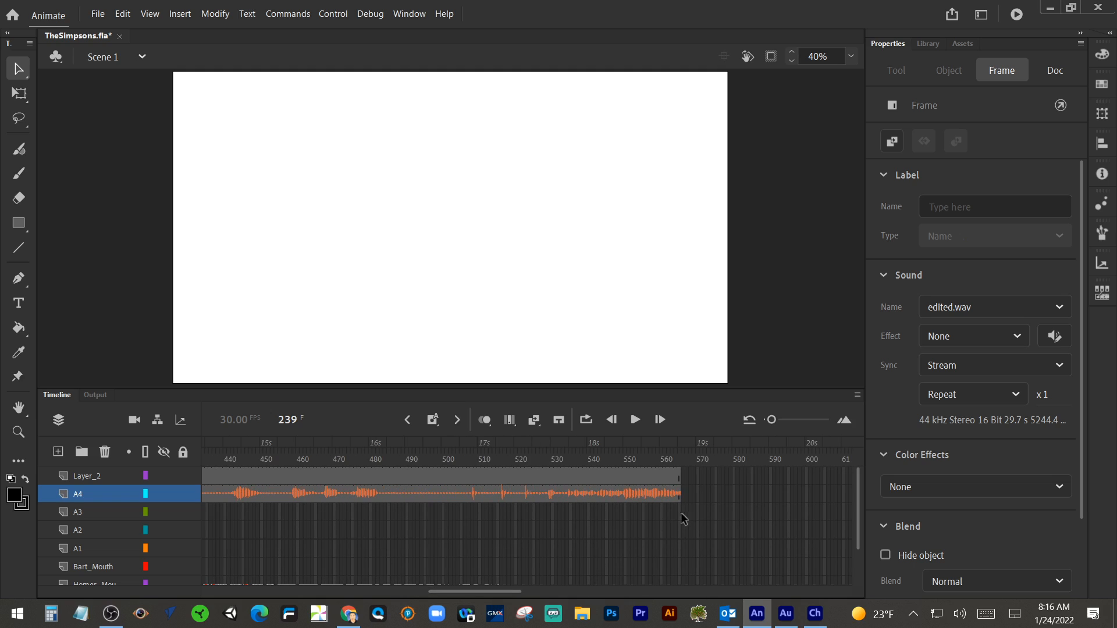
pyautogui.doubleClick(678, 495)
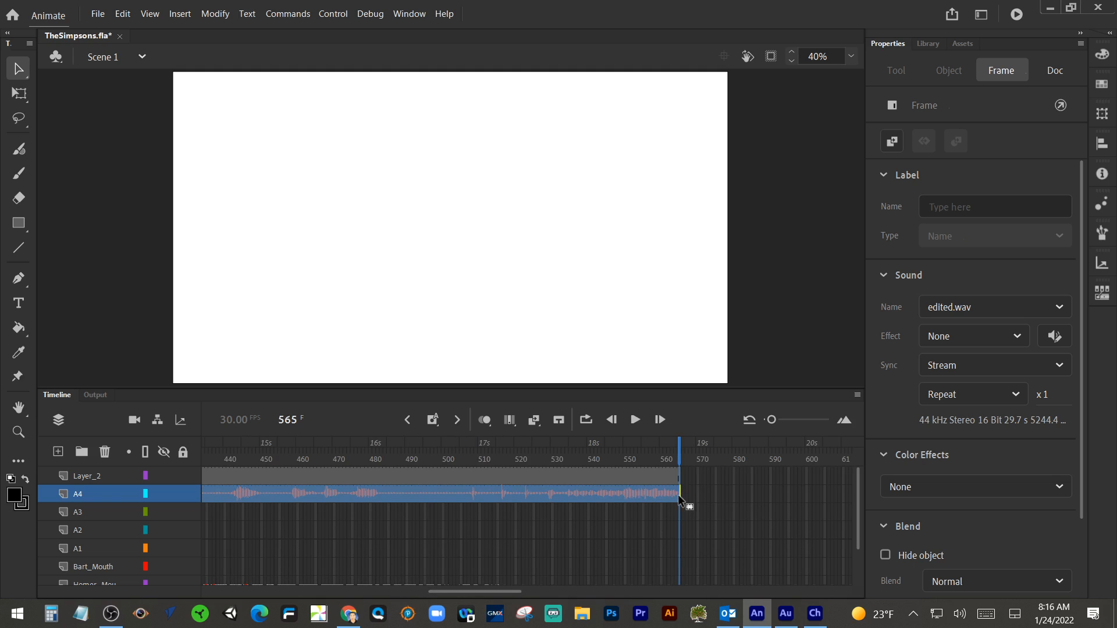
pyautogui.moveTo(486, 593); pyautogui.dragTo(368, 591)
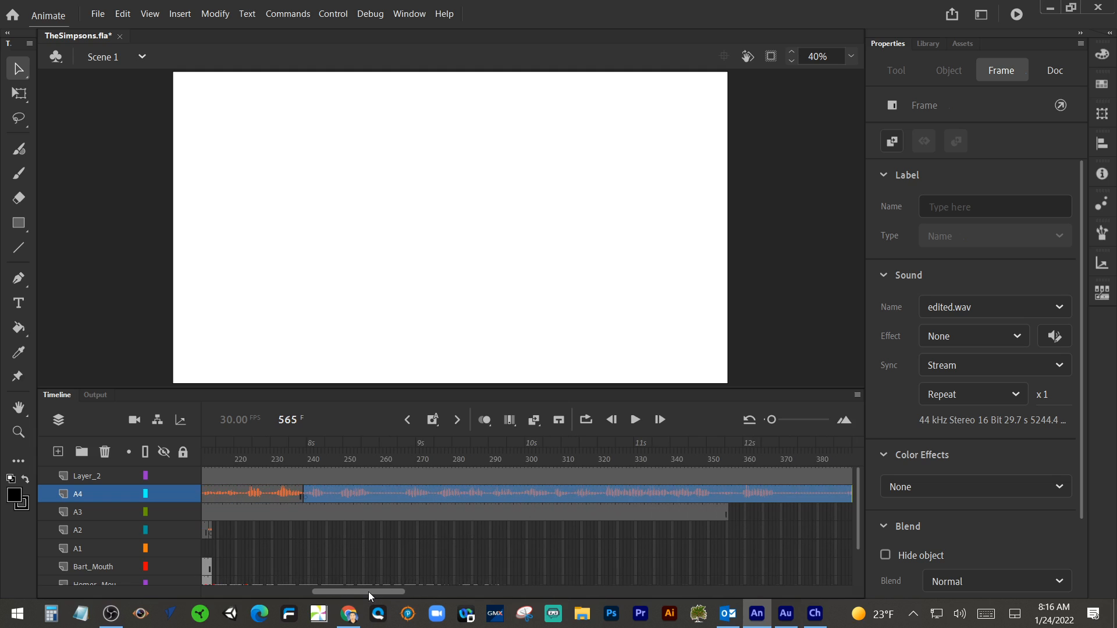
pyautogui.rightClick(337, 492)
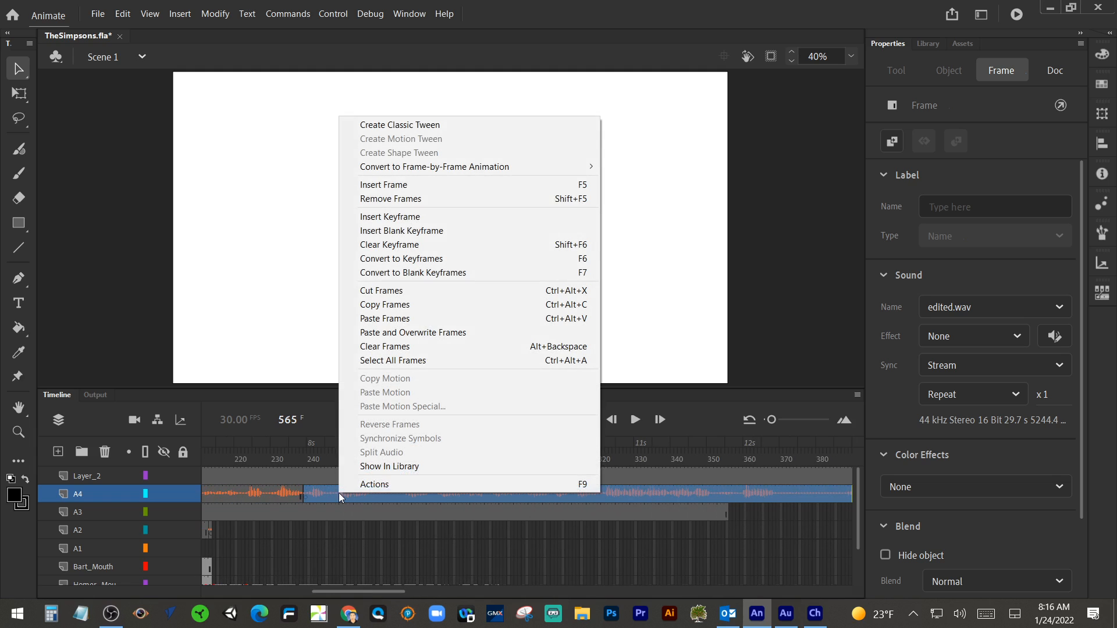
pyautogui.click(375, 291)
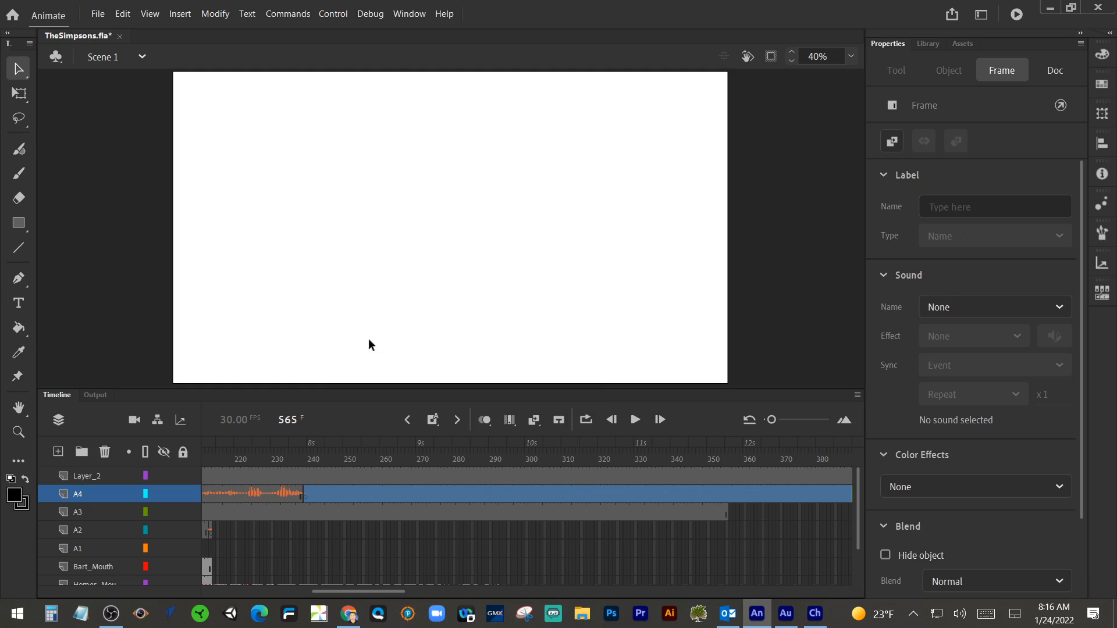
# Paste the cut audio frames at frame 239 on the new layer above A4.
pyautogui.click(306, 477)
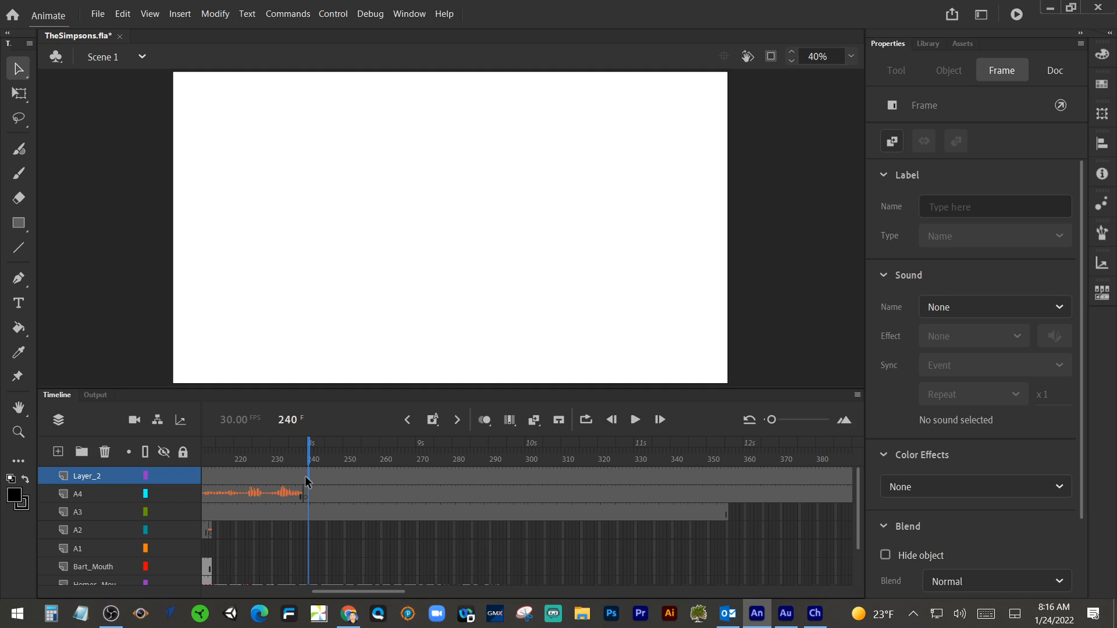
pyautogui.click(305, 476)
pyautogui.rightClick(306, 477)
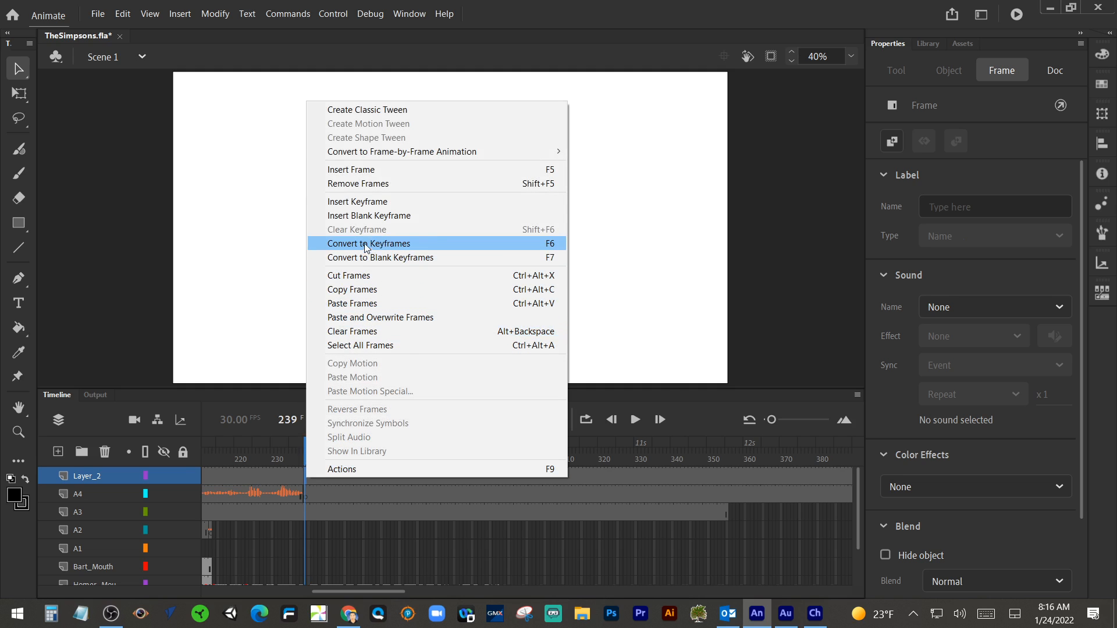
pyautogui.click(358, 303)
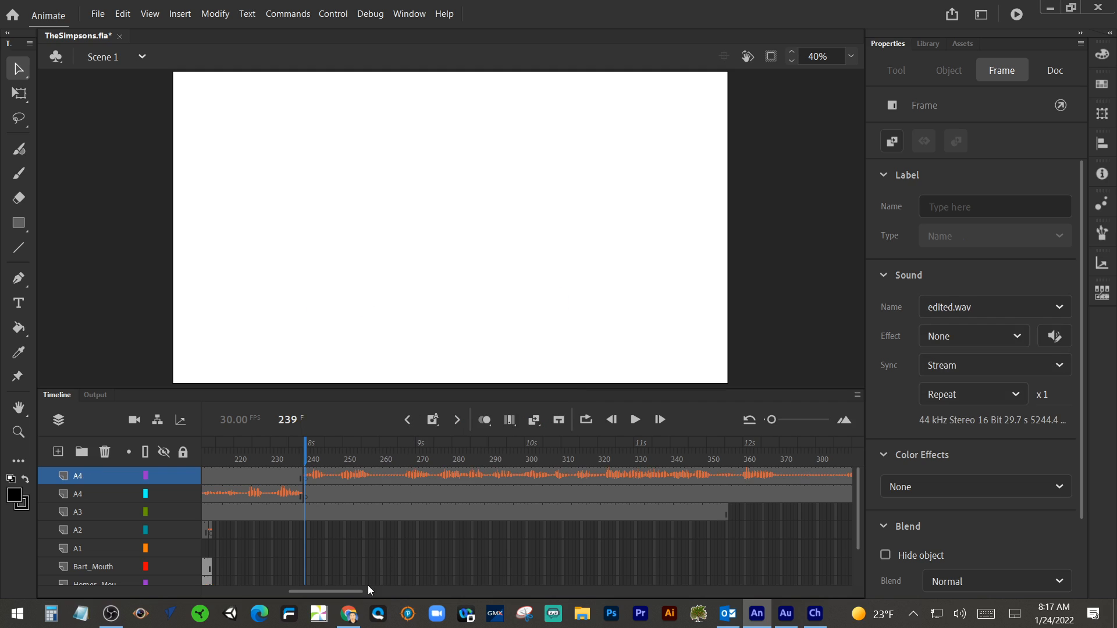
pyautogui.moveTo(349, 593); pyautogui.dragTo(309, 594)
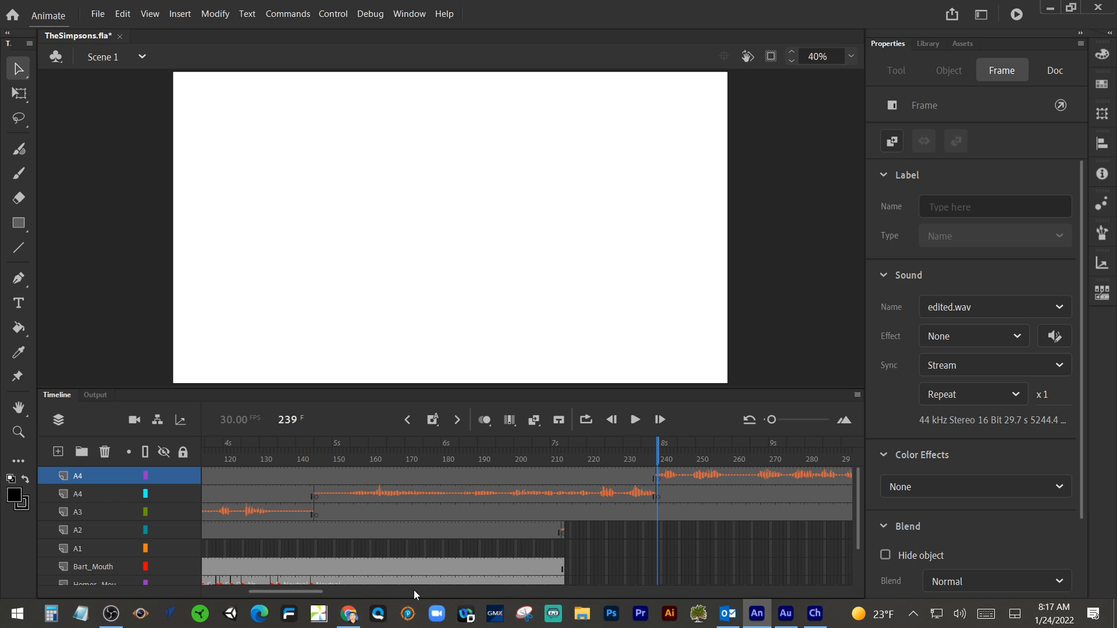
# Extend the Bart_Mouth, Homer mouth, Bart and Homer layers to frame 239 by inserting frames.
pyautogui.moveTo(307, 592); pyautogui.dragTo(320, 593)
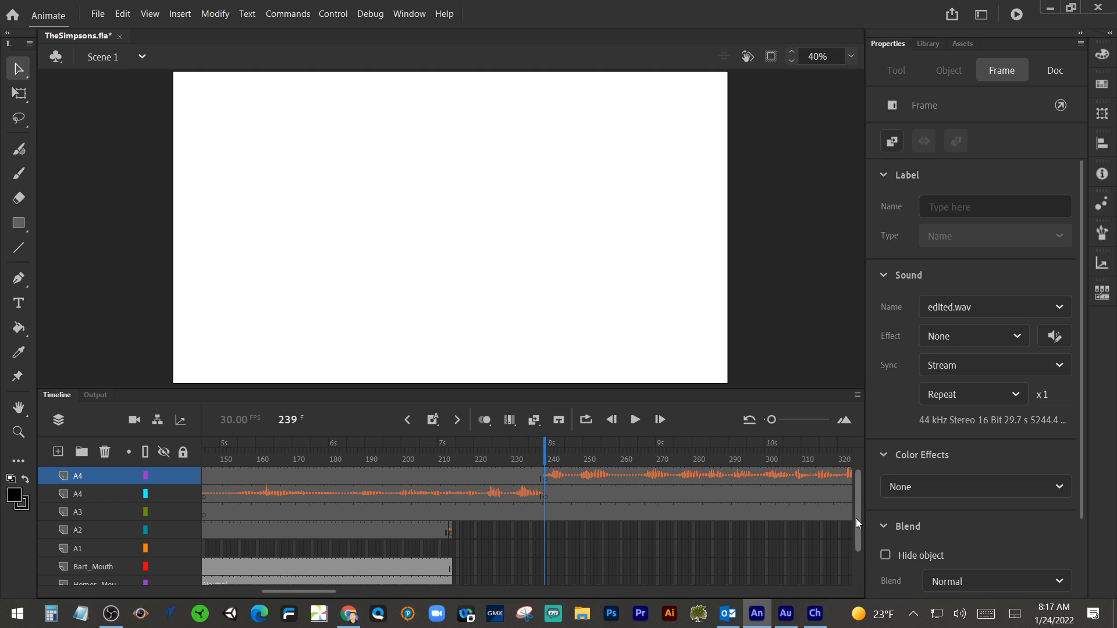
pyautogui.moveTo(856, 518); pyautogui.dragTo(857, 538)
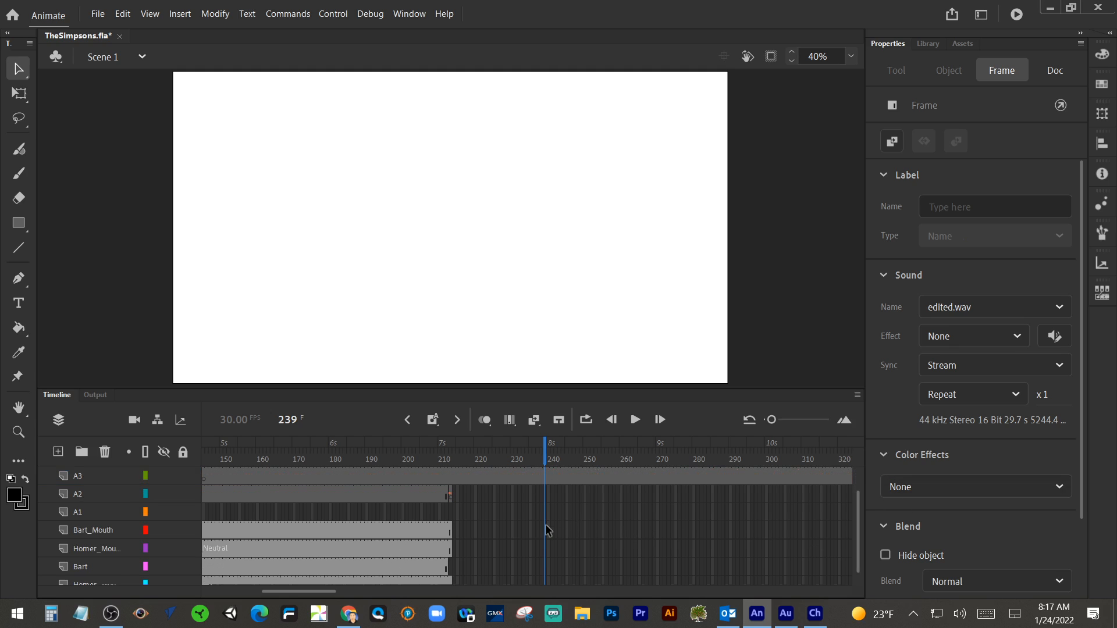
pyautogui.moveTo(546, 531); pyautogui.dragTo(546, 581)
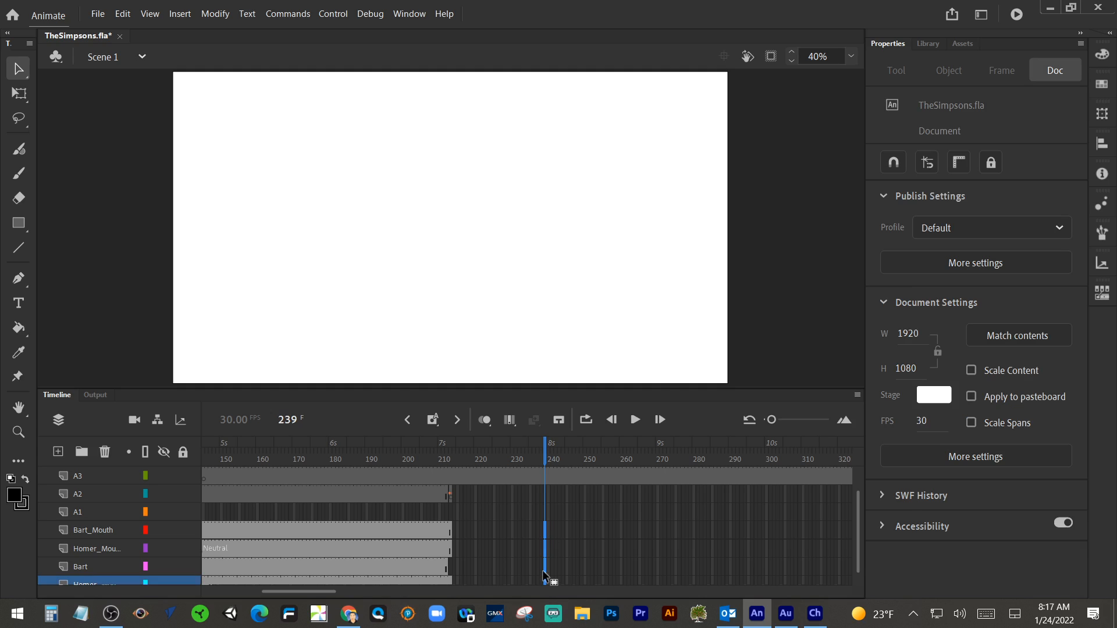
pyautogui.rightClick(543, 568)
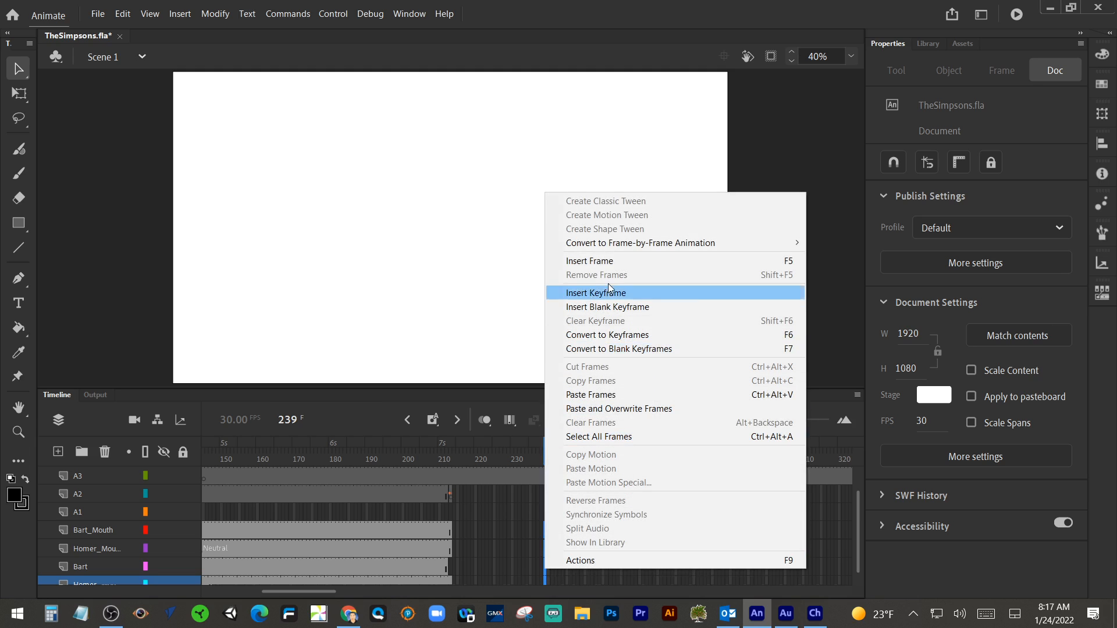
pyautogui.click(615, 261)
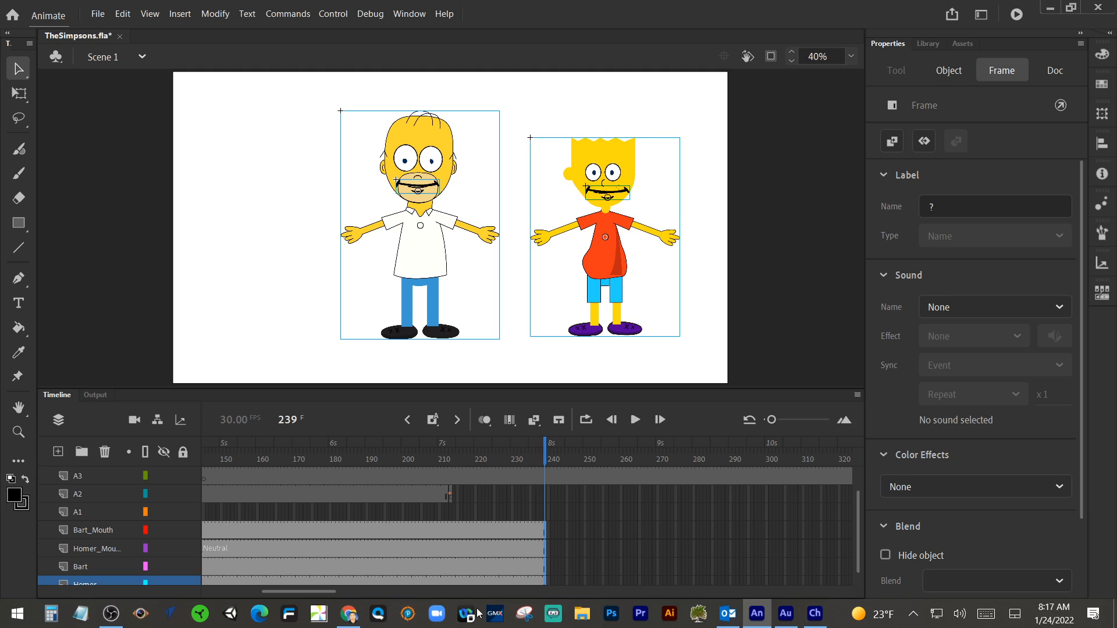
# Insert a keyframe on the Bart_Mouth layer at frame 144, where the A4 dialogue line starts.
pyautogui.moveTo(314, 592); pyautogui.dragTo(290, 593)
pyautogui.scroll(2, 381, 465)
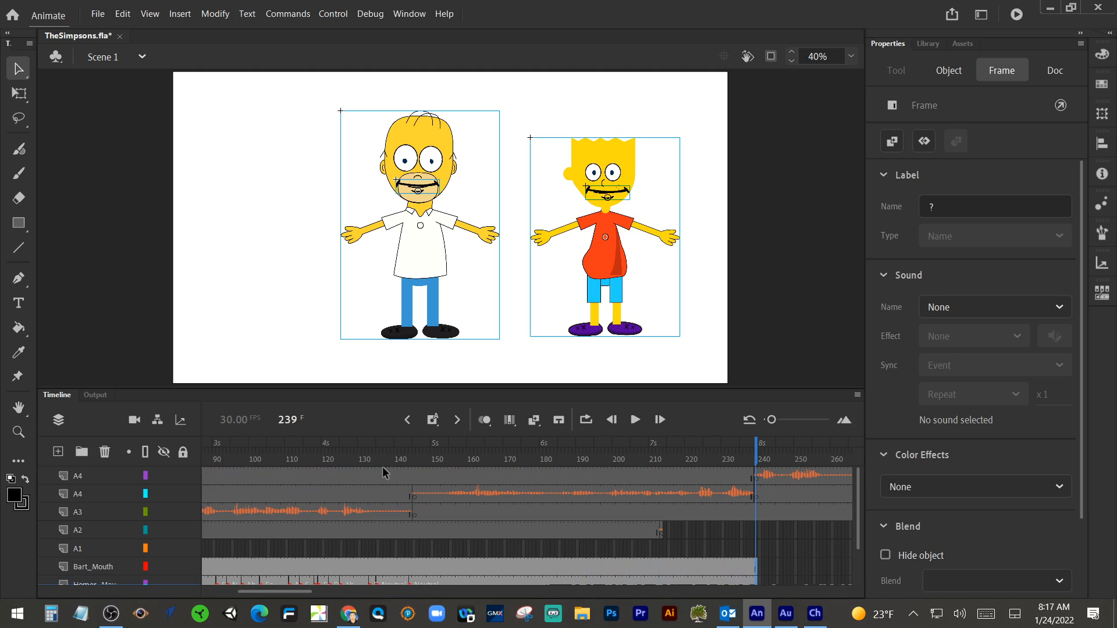
pyautogui.click(444, 492)
pyautogui.click(414, 494)
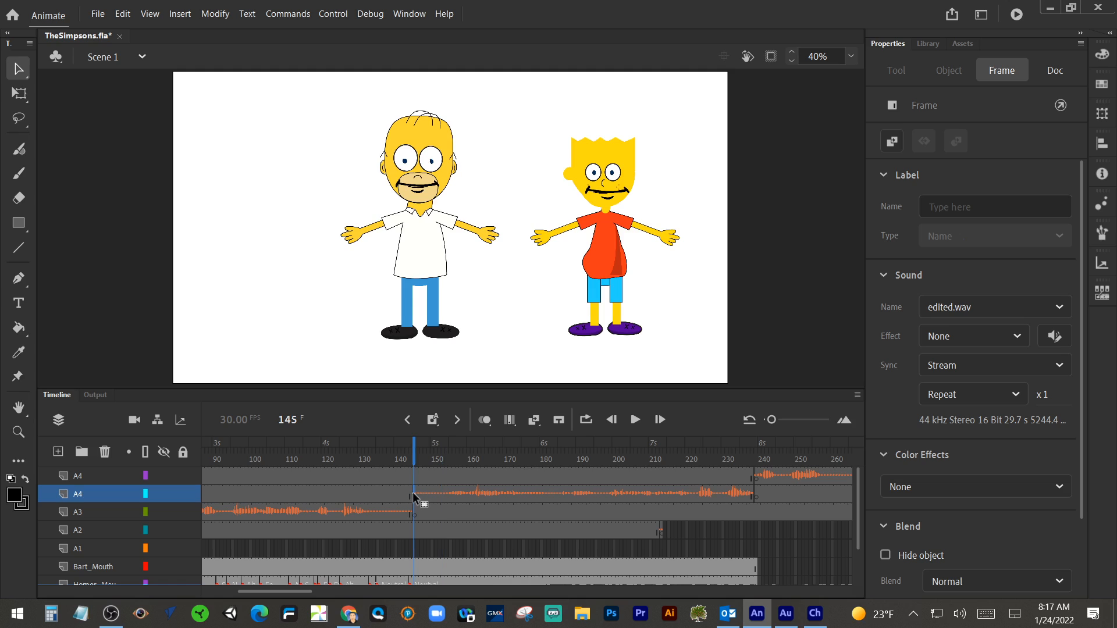
pyautogui.scroll(-2, 413, 492)
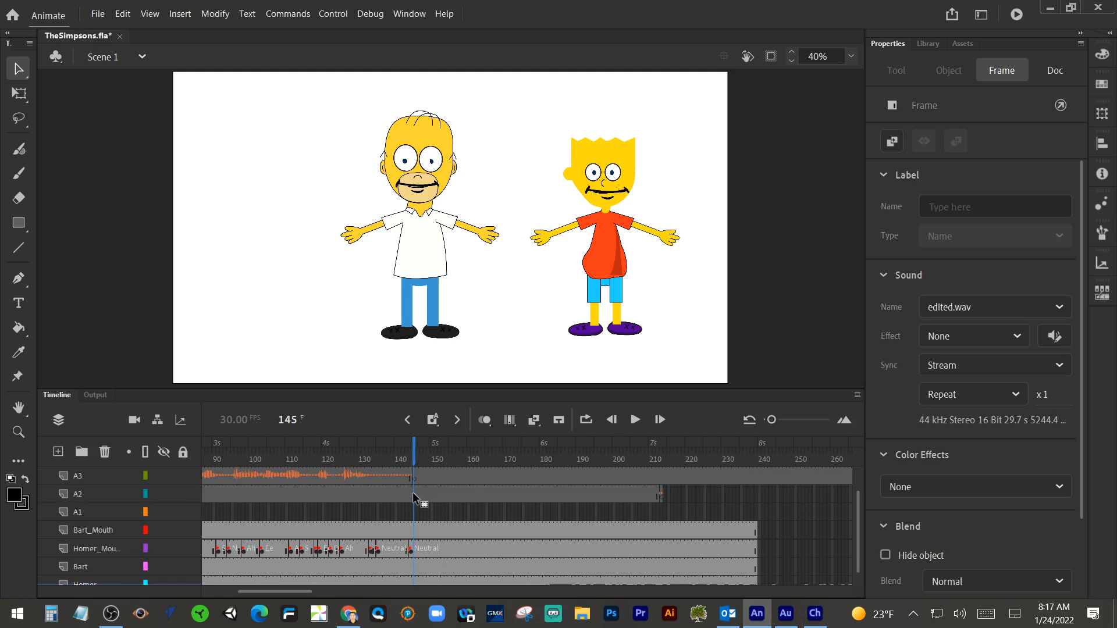
pyautogui.click(410, 532)
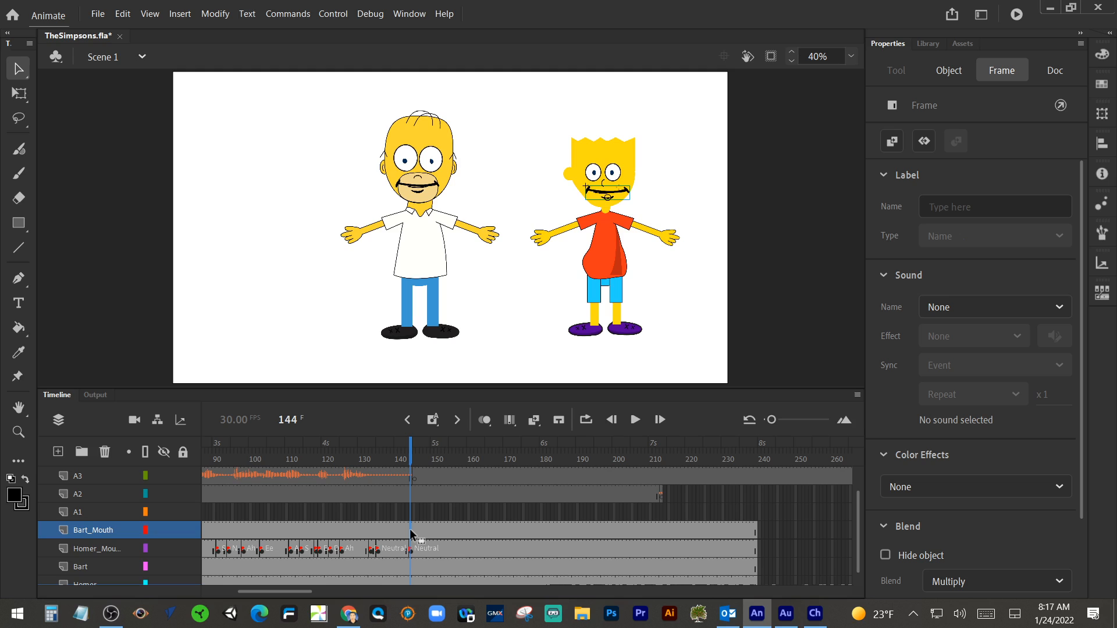
pyautogui.rightClick(411, 532)
pyautogui.scroll(1, 859, 515)
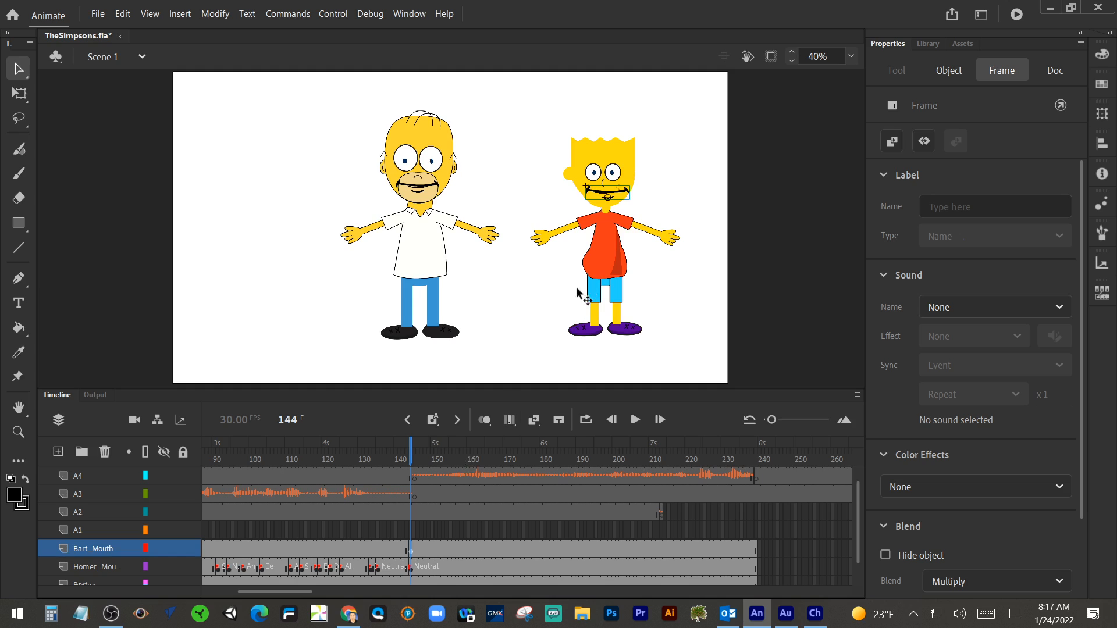
# Apply Lip Syncing to Bart's Mouths graphic from frame 144, matching it to the A4 dialogue line.
pyautogui.click(599, 195)
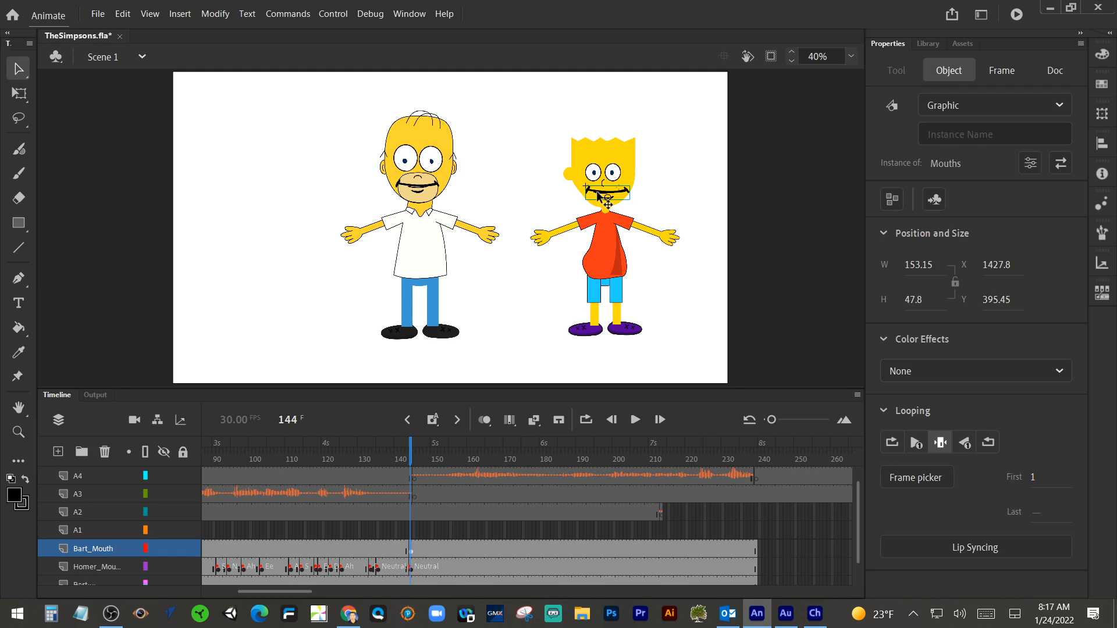
pyautogui.click(899, 550)
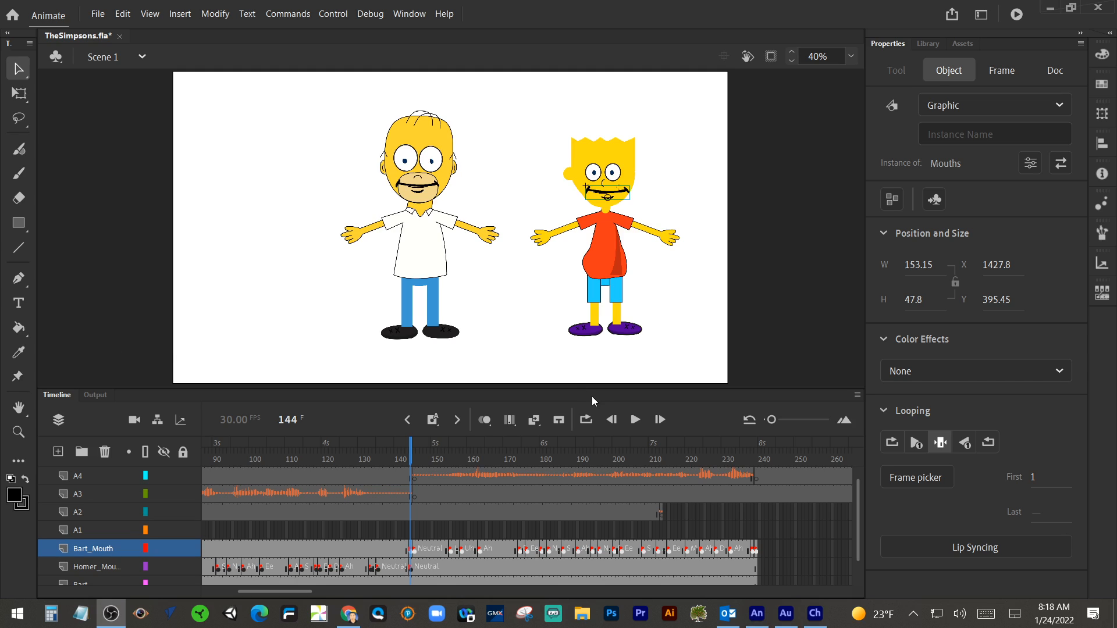
# Play back the lip-synced animation from frame 144, stop it and return the timeline view to the beginning.
pyautogui.click(636, 419)
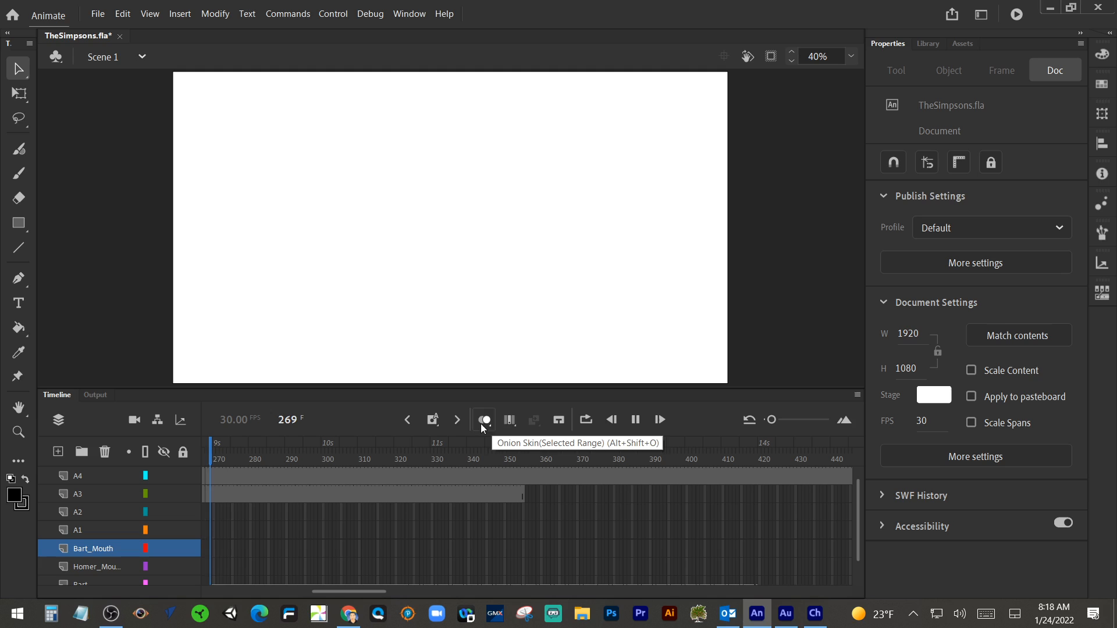
pyautogui.click(635, 419)
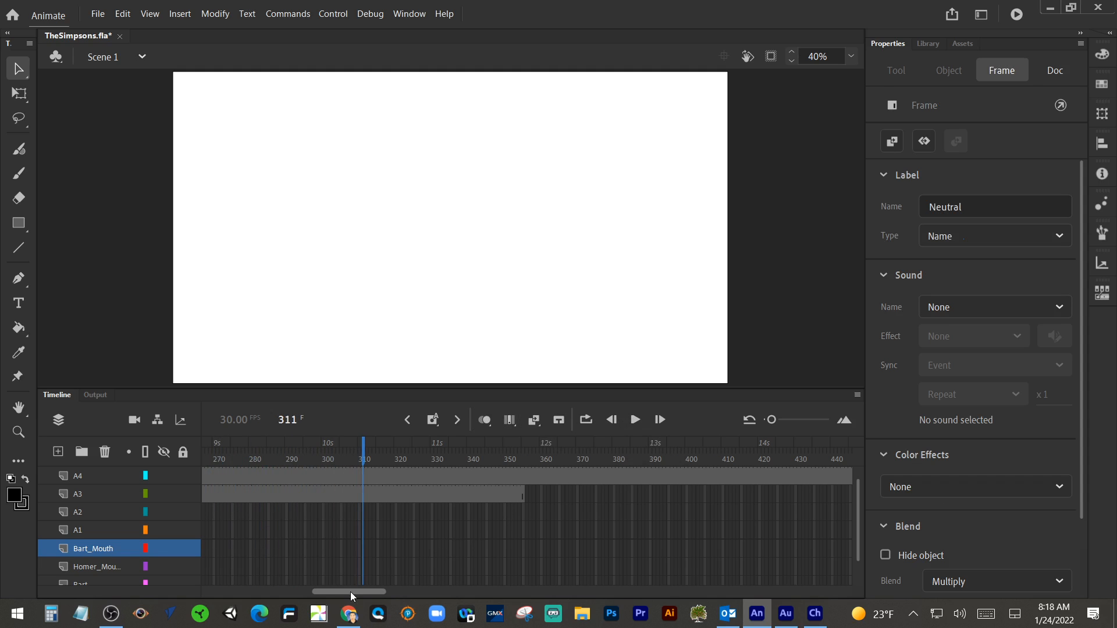
pyautogui.moveTo(351, 592); pyautogui.dragTo(226, 601)
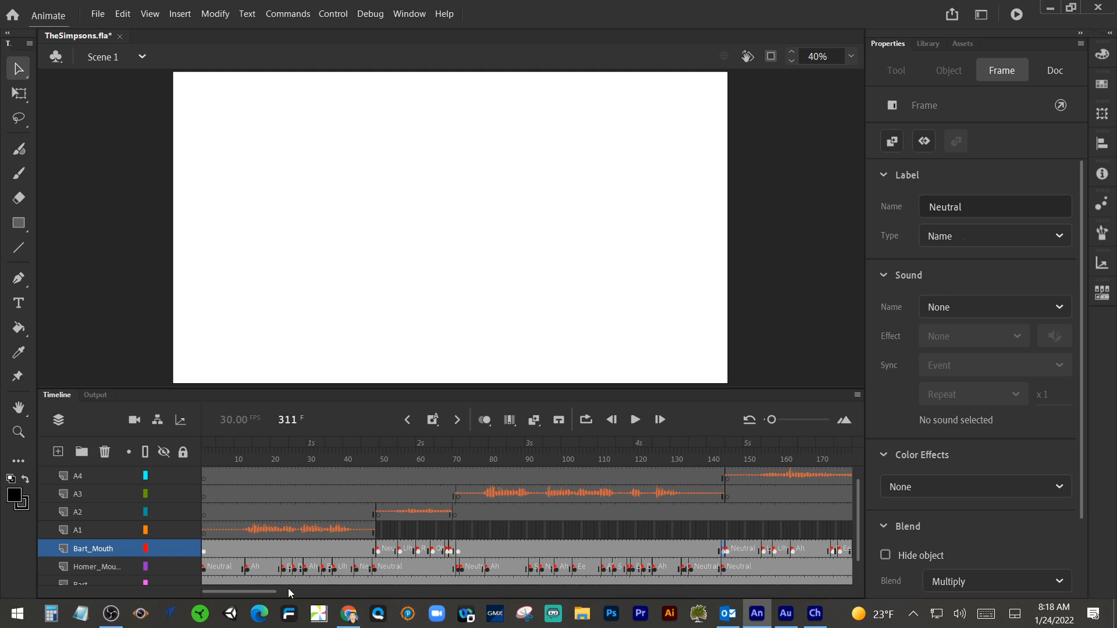
pyautogui.moveTo(262, 592); pyautogui.dragTo(219, 596)
pyautogui.moveTo(240, 594); pyautogui.dragTo(199, 587)
# Switch to Adobe Character Animator with The Simpsons project's Inside House scene and look at the project file commands.
pyautogui.hotkey('alt', 'Tab')
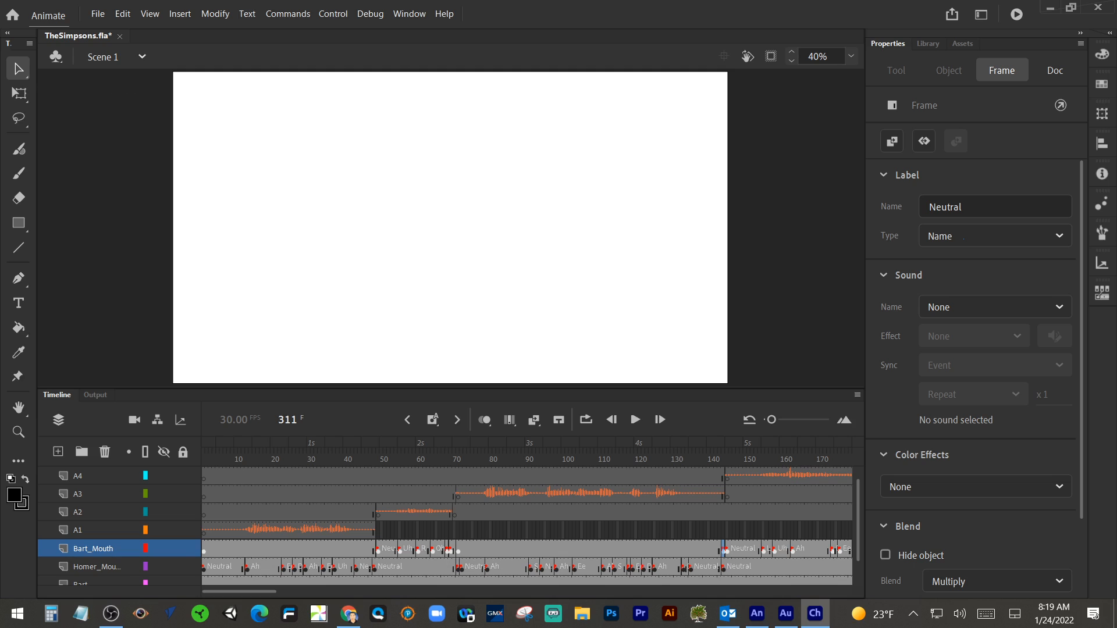
pyautogui.moveTo(0, 70); pyautogui.dragTo(732, 49)
pyautogui.click(1008, 41)
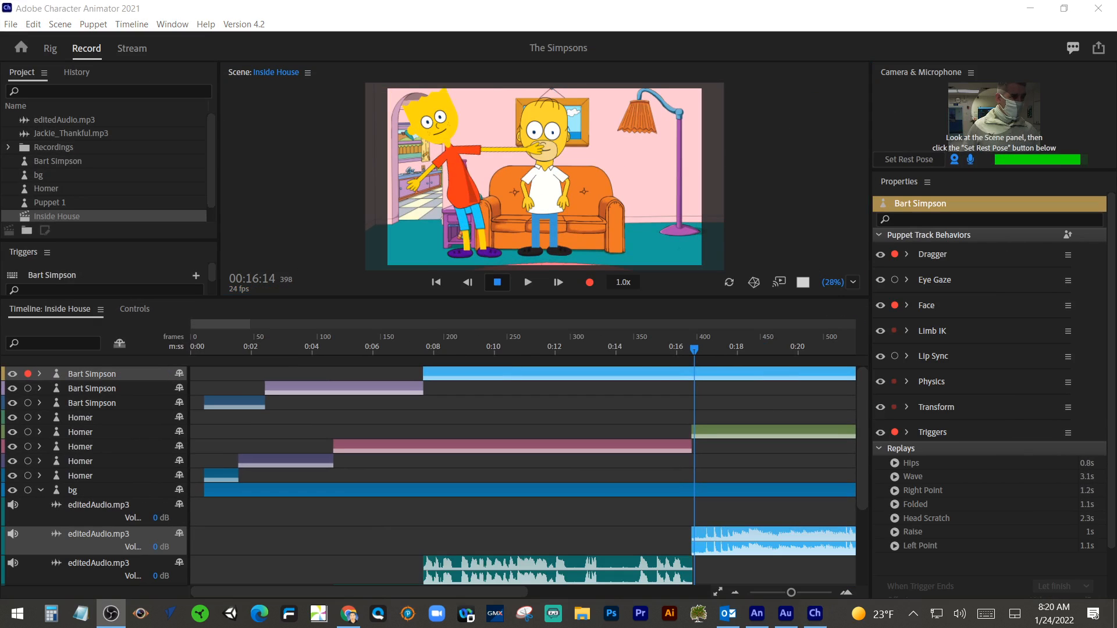
pyautogui.click(9, 26)
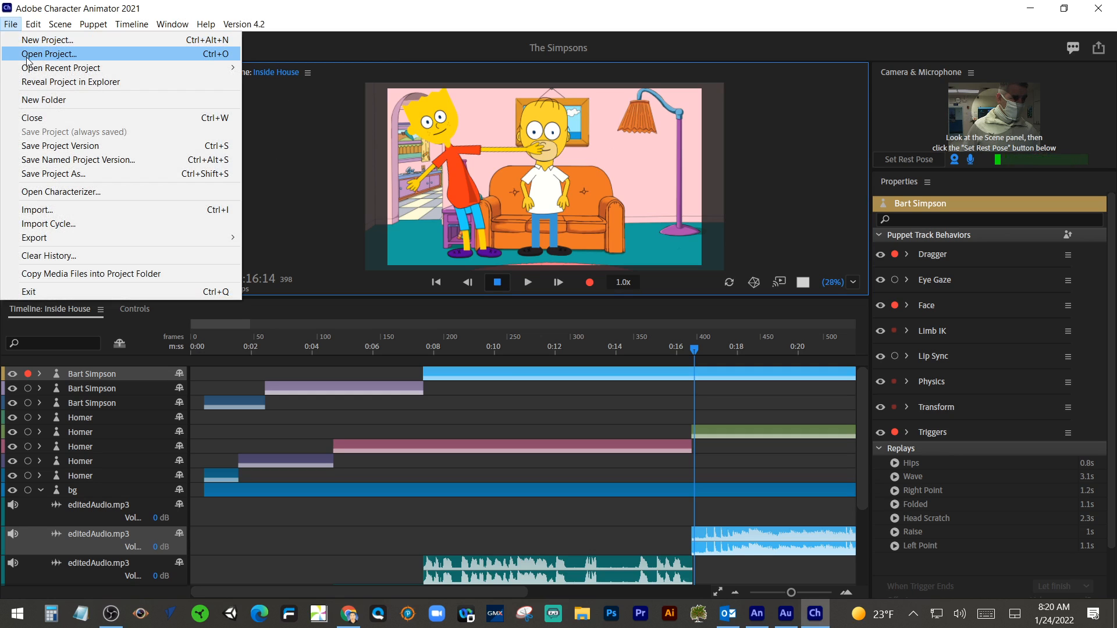
pyautogui.moveTo(27, 70)
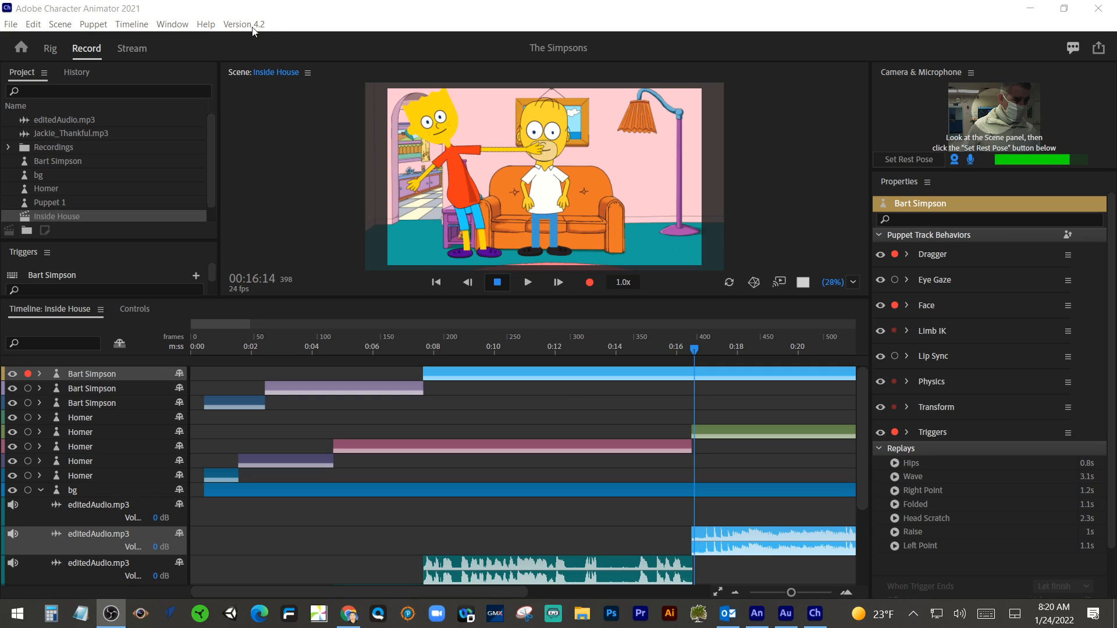
# Create a new scene in The Simpsons project and open it in the timeline.
pyautogui.click(60, 25)
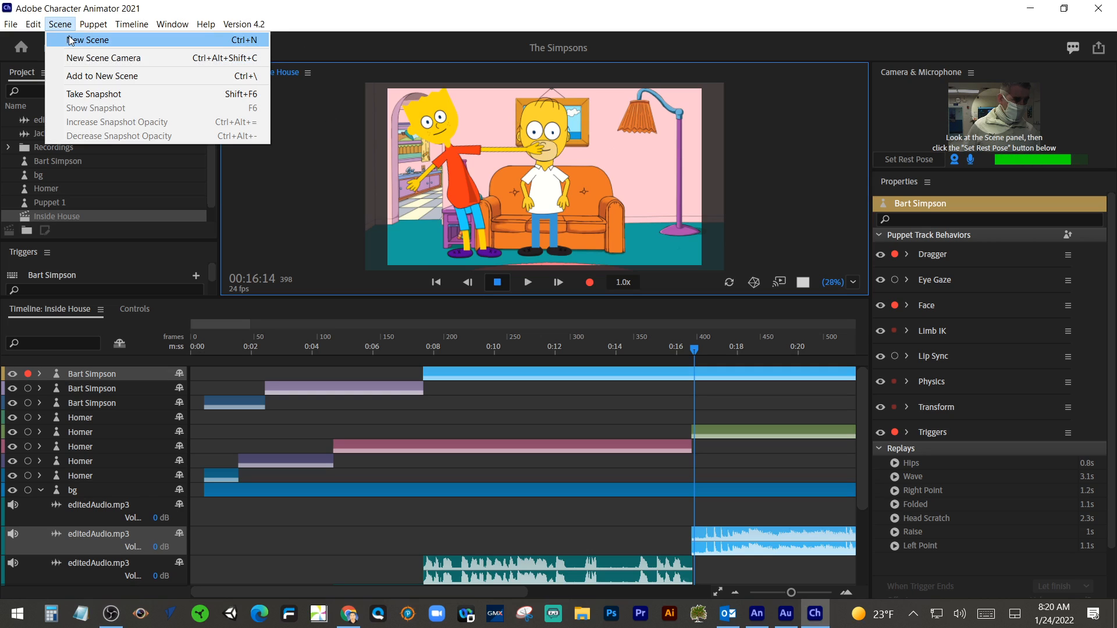
pyautogui.click(72, 40)
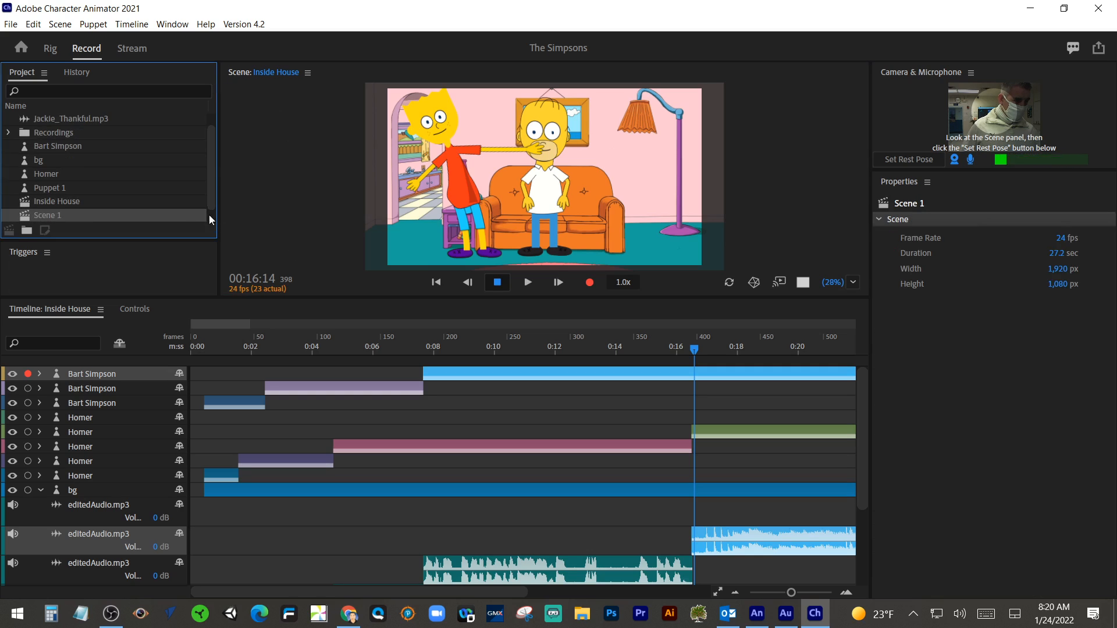
pyautogui.doubleClick(26, 218)
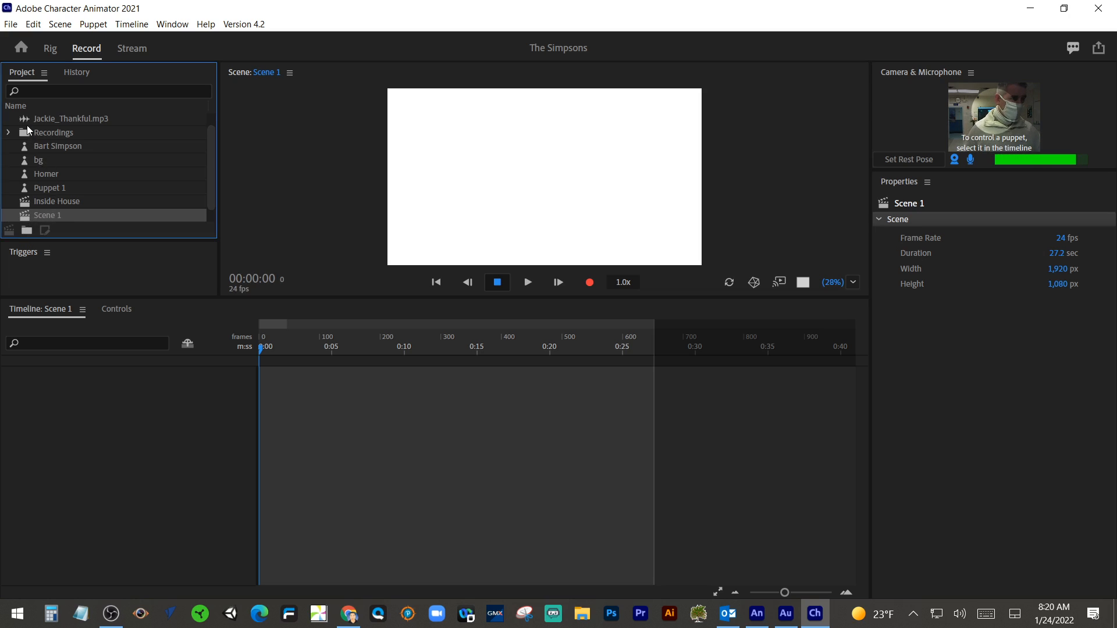
# Add editedAudio.mp3 to the Scene 1 timeline and delete the mistakenly added Jackie_Thankful.mp3 track.
pyautogui.moveTo(32, 120); pyautogui.dragTo(65, 408)
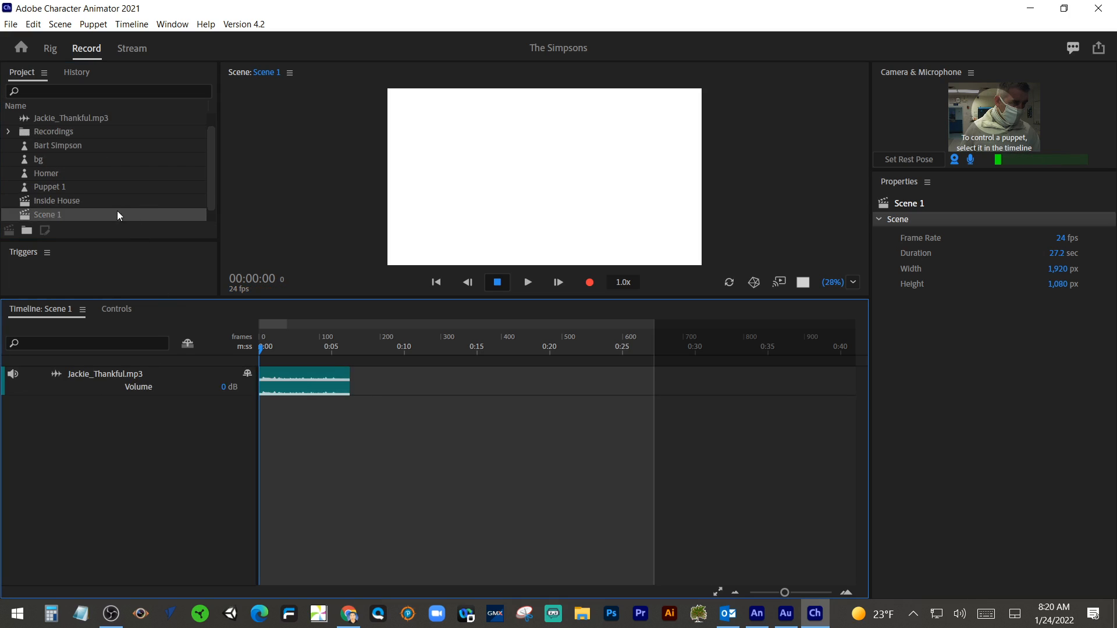
pyautogui.moveTo(212, 191); pyautogui.dragTo(213, 176)
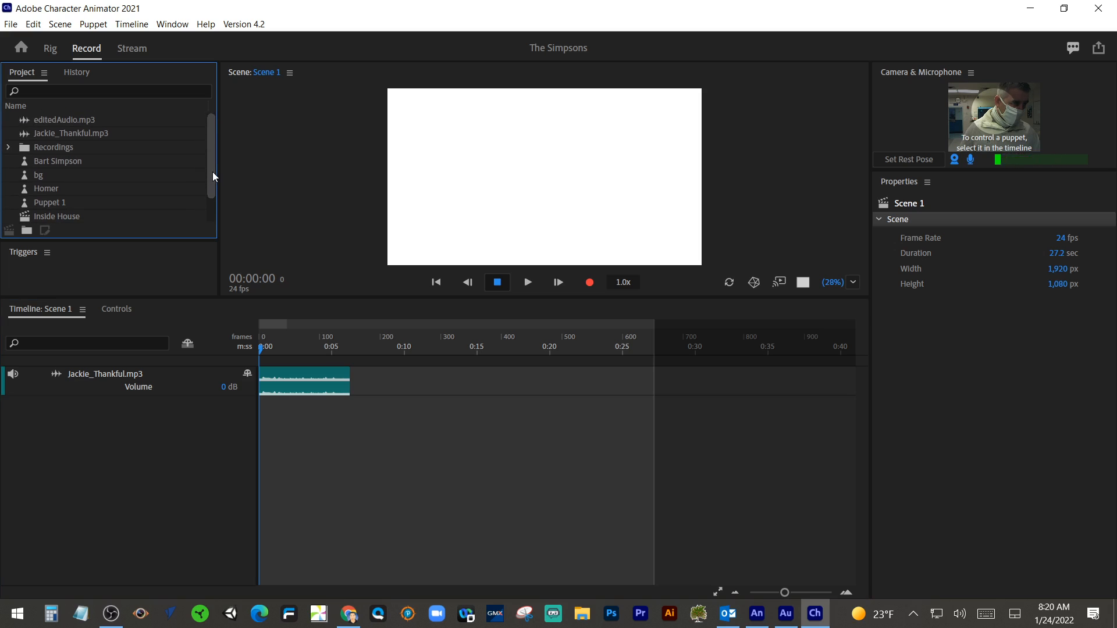
pyautogui.moveTo(69, 119); pyautogui.dragTo(84, 422)
pyautogui.click(82, 377)
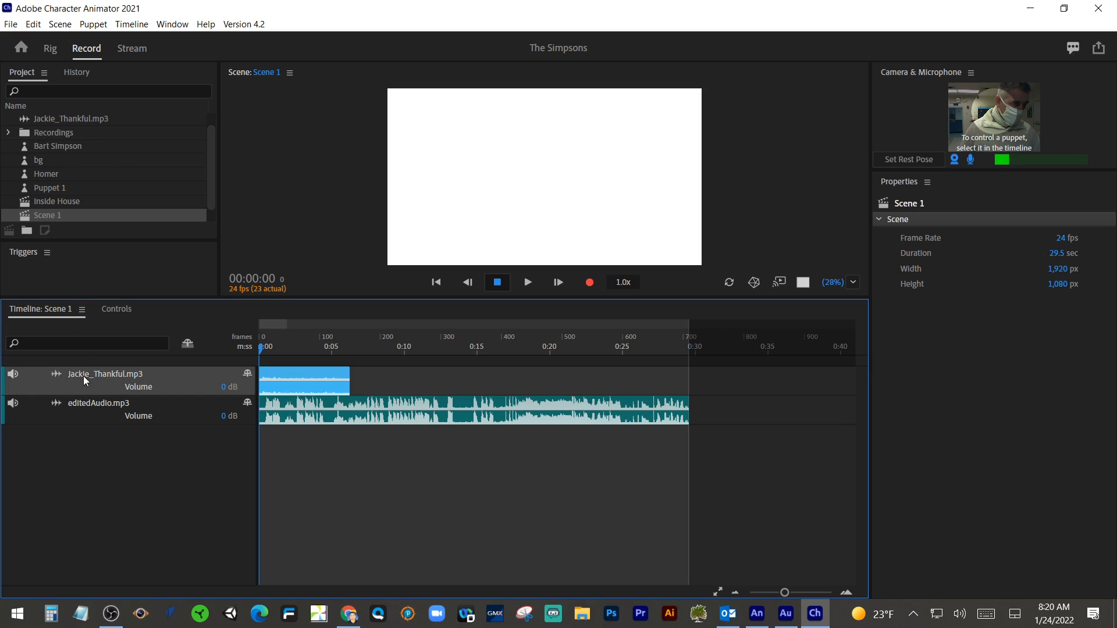
pyautogui.press('Delete')
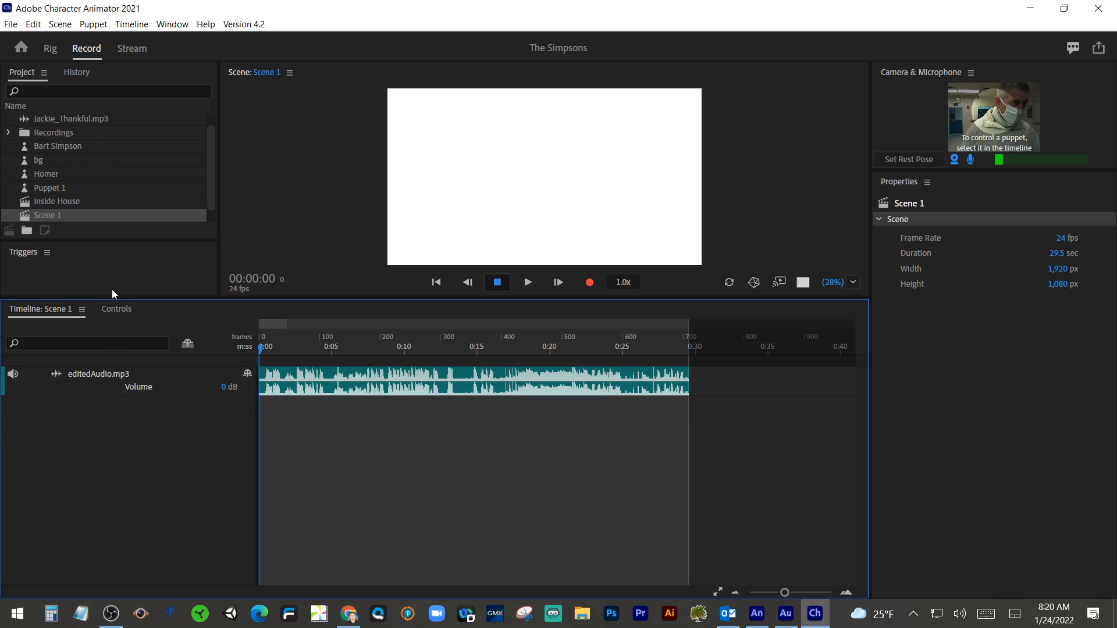
# Add the Homer and Bart Simpson puppets to the Scene 1 timeline below the audio track.
pyautogui.moveTo(25, 172); pyautogui.dragTo(44, 393)
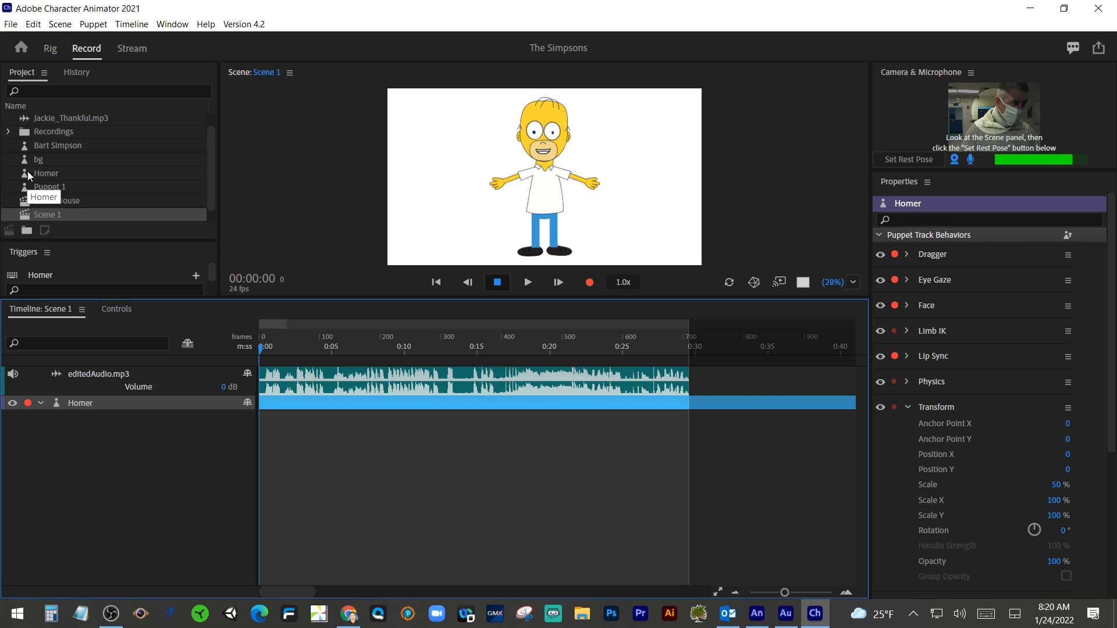
pyautogui.moveTo(29, 146); pyautogui.dragTo(103, 412)
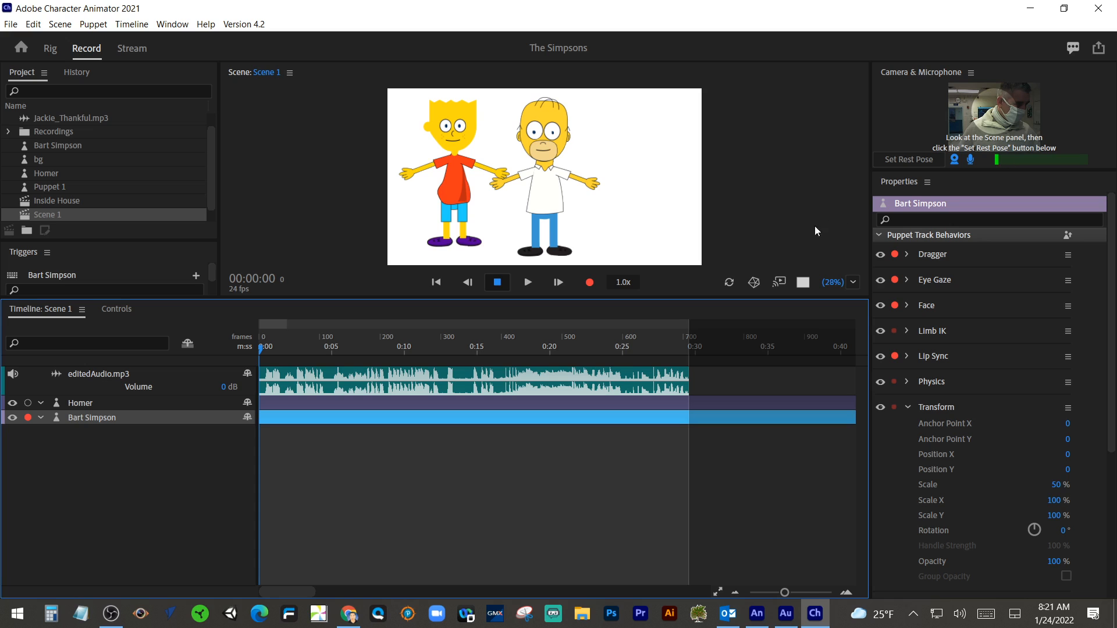
# Play the start of the scene to find the end of the first spoken line, and split editedAudio.mp3 at frame 40.
pyautogui.moveTo(785, 592); pyautogui.dragTo(797, 593)
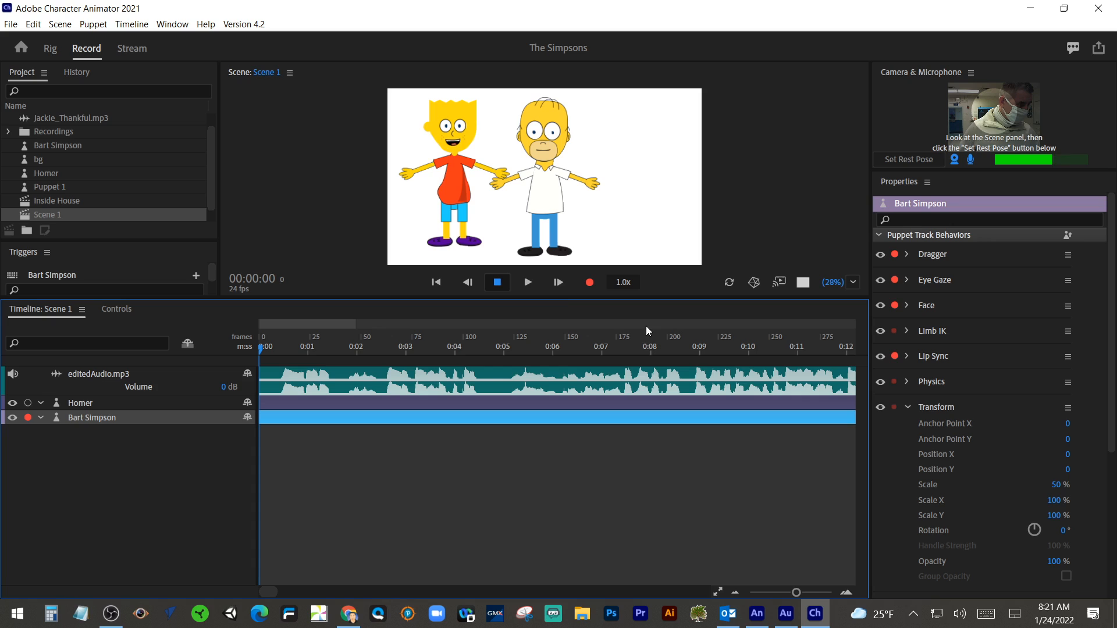
pyautogui.click(528, 282)
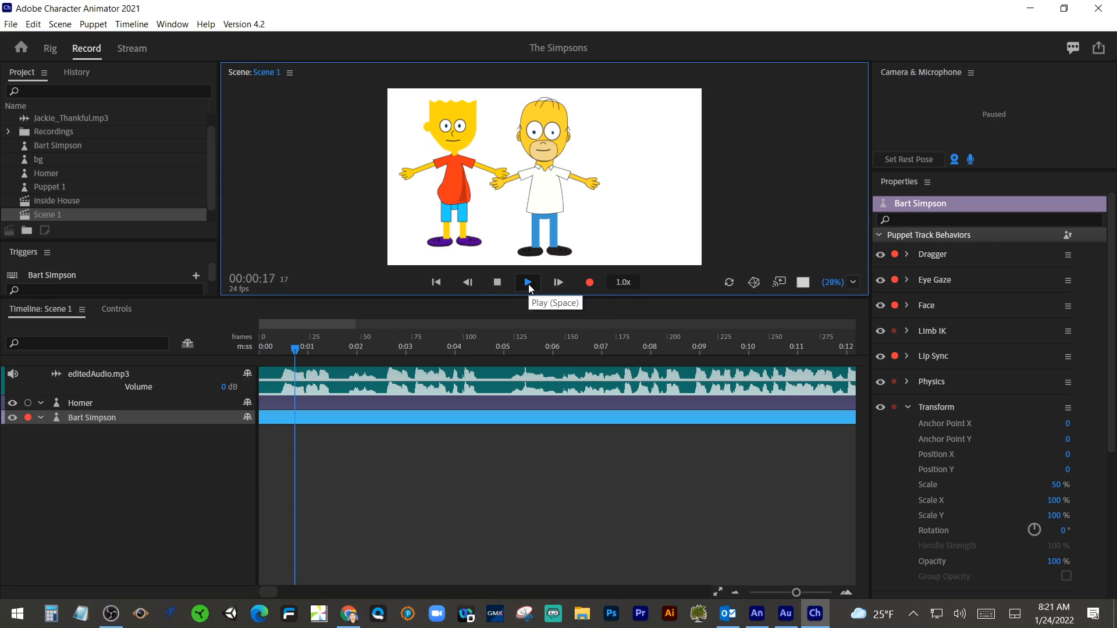
pyautogui.click(501, 284)
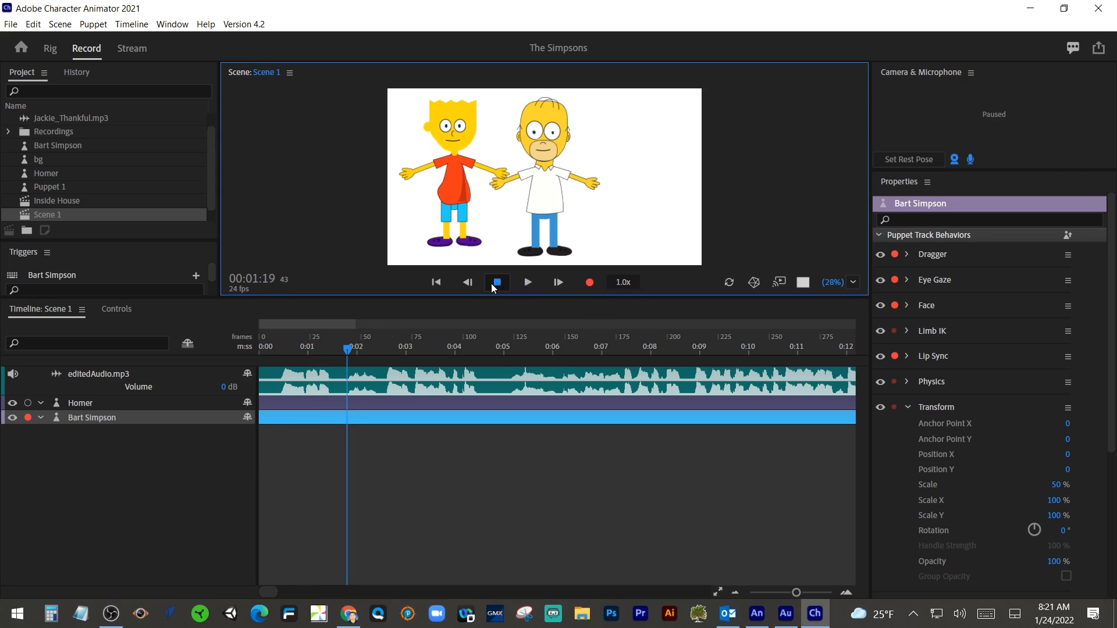
pyautogui.click(352, 357)
pyautogui.moveTo(351, 357); pyautogui.dragTo(342, 354)
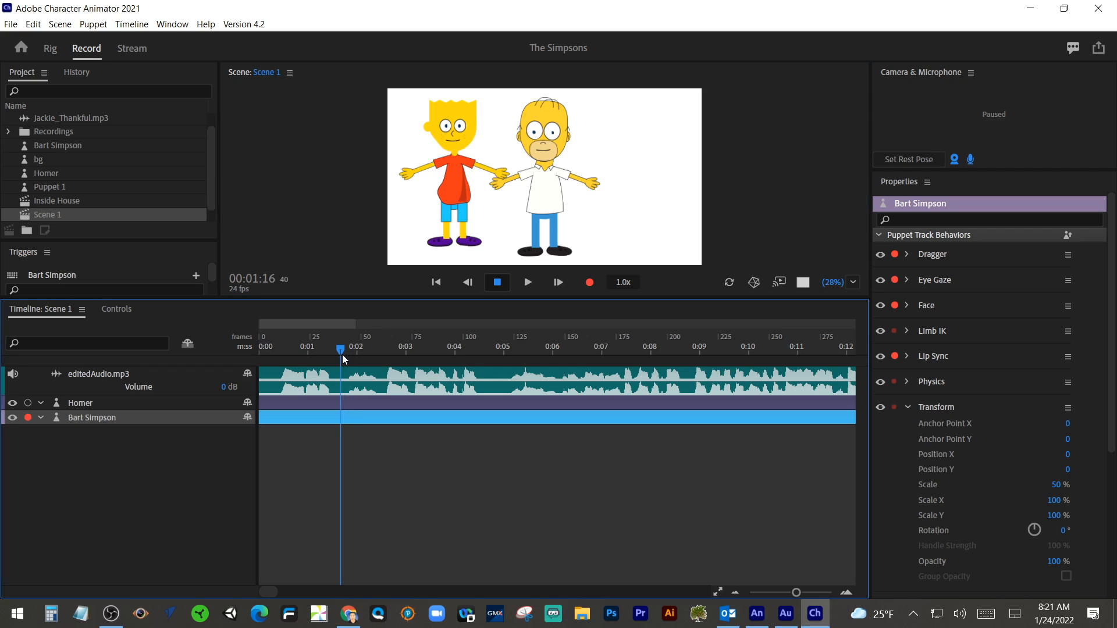
pyautogui.click(343, 375)
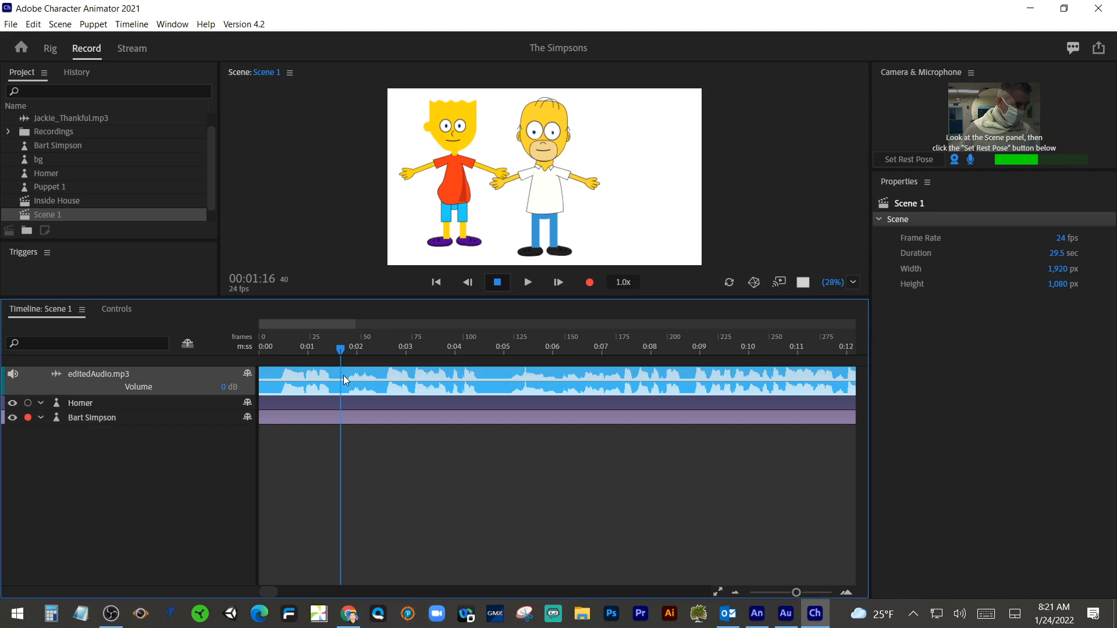
pyautogui.click(34, 24)
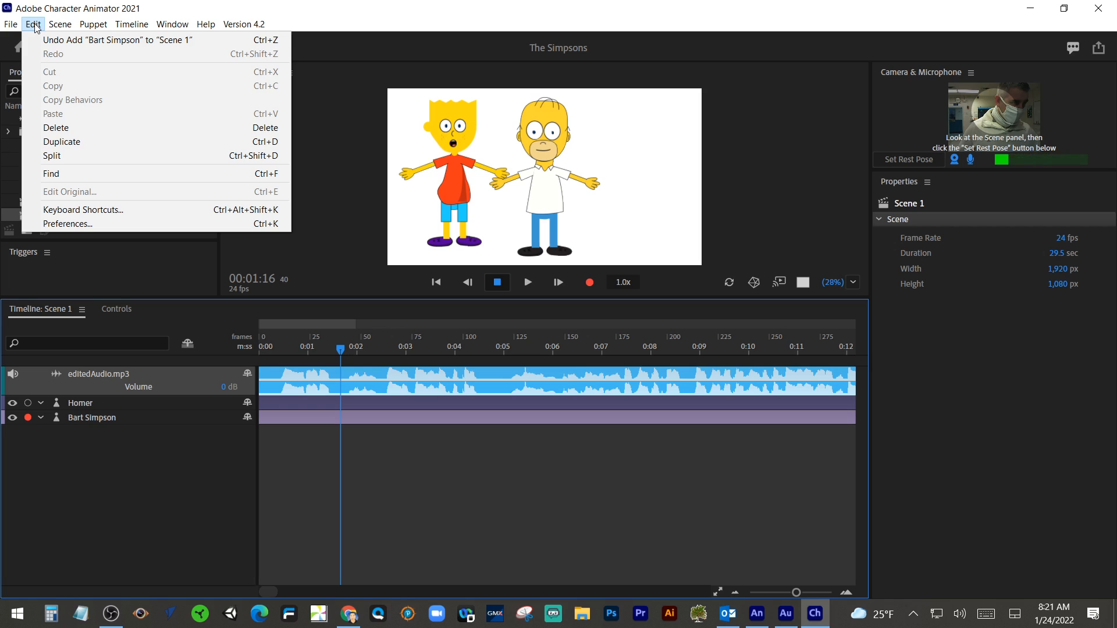
pyautogui.click(70, 155)
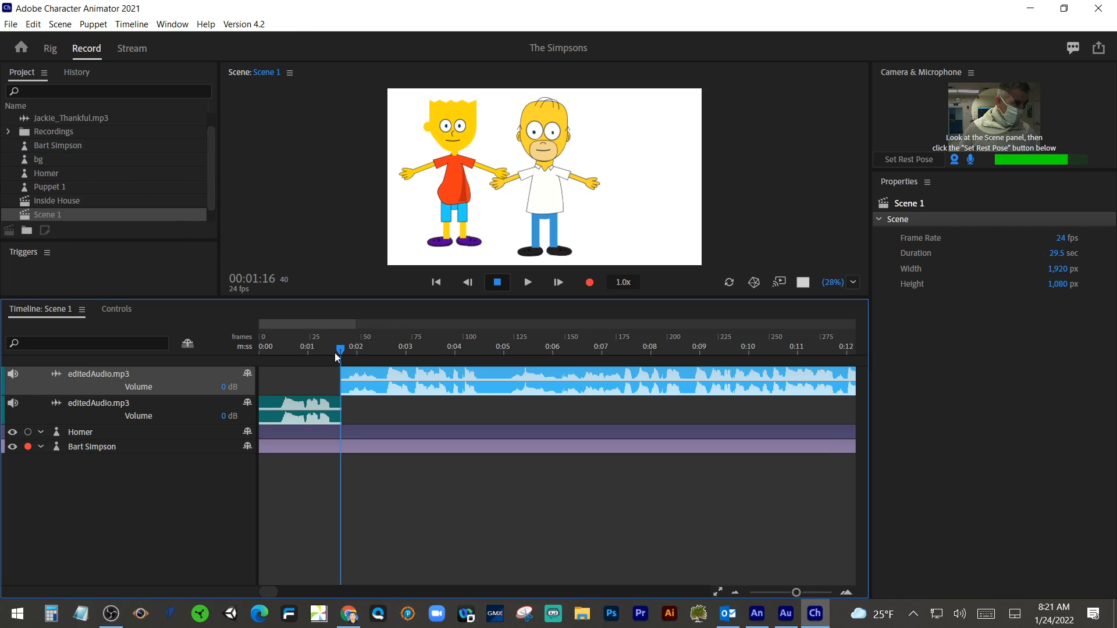
# Split the Homer puppet track at frame 40, matching the audio cut at the end of the first spoken line.
pyautogui.moveTo(341, 349)
pyautogui.mouseDown()
pyautogui.moveTo(305, 350)
pyautogui.moveTo(342, 361)
pyautogui.mouseUp()
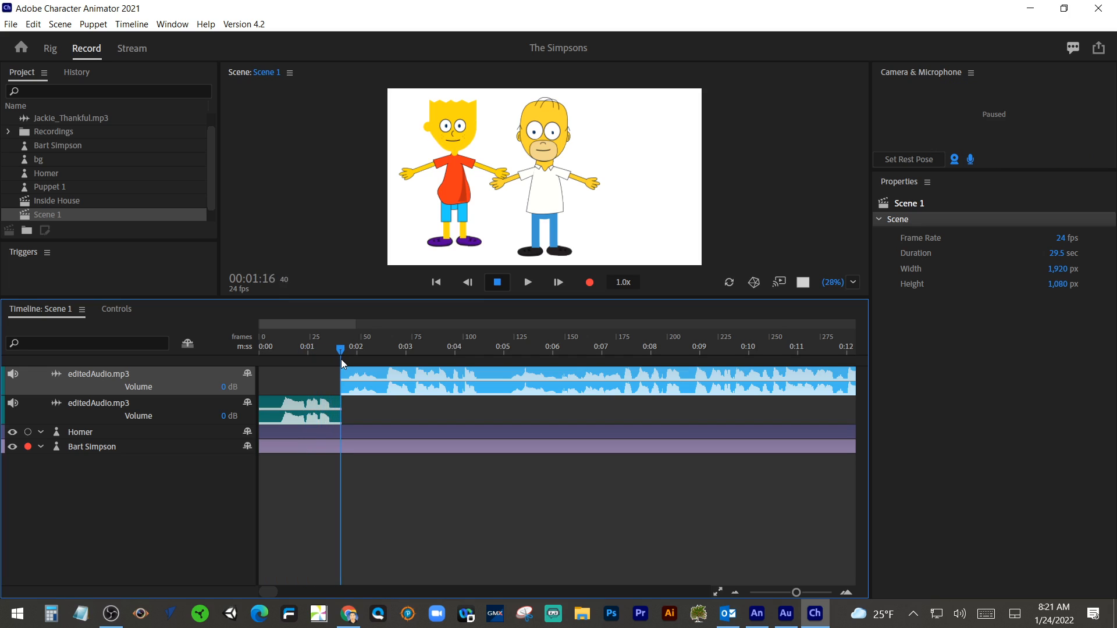
pyautogui.click(319, 434)
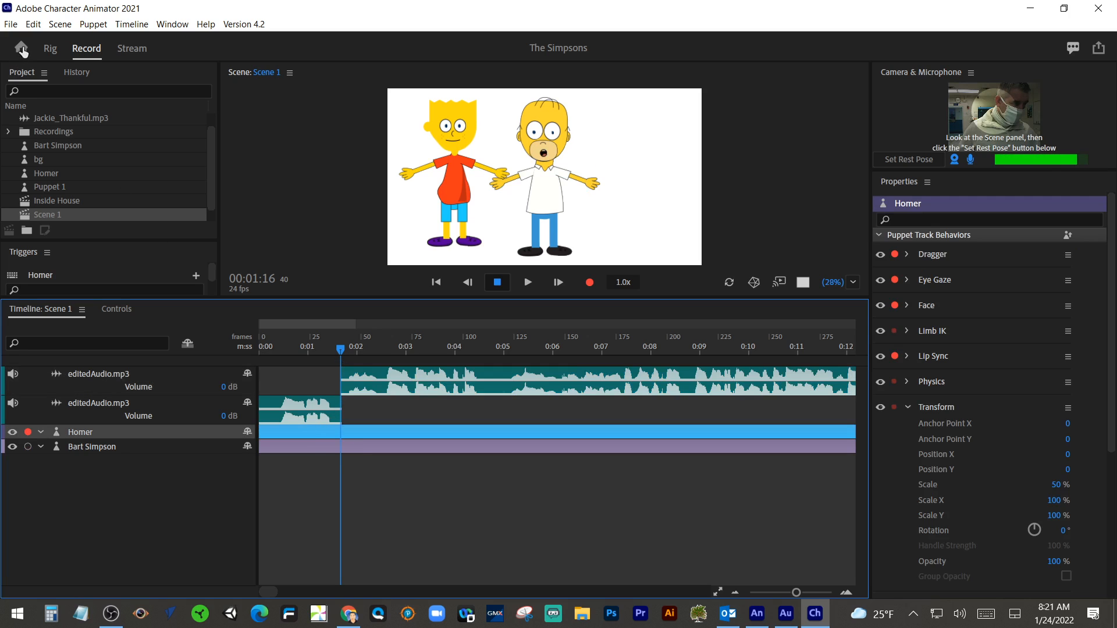
pyautogui.click(33, 23)
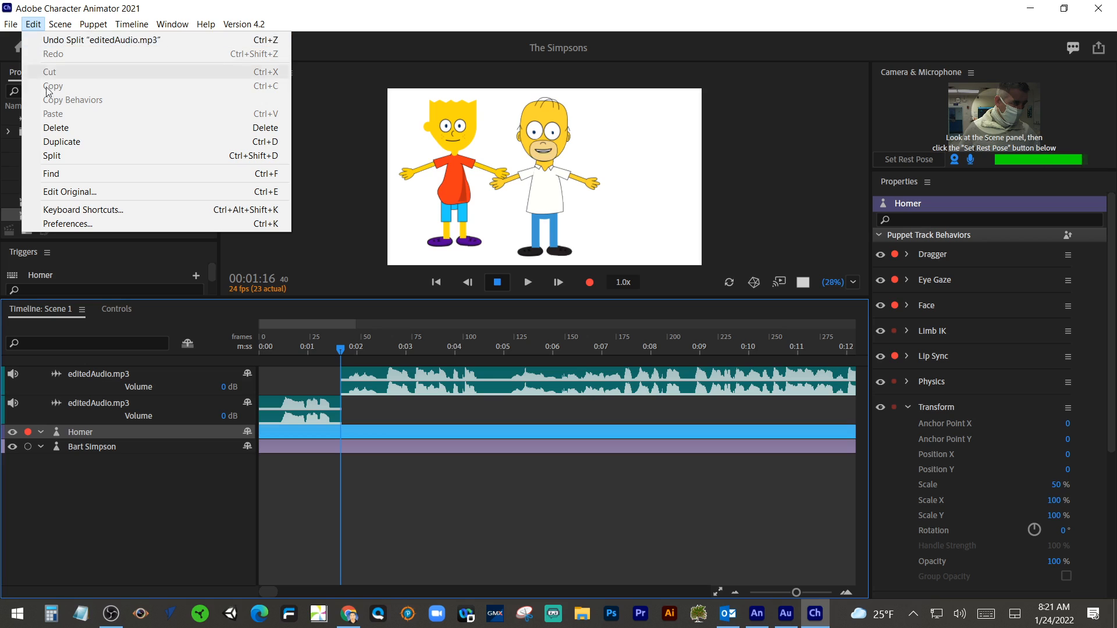
pyautogui.click(53, 156)
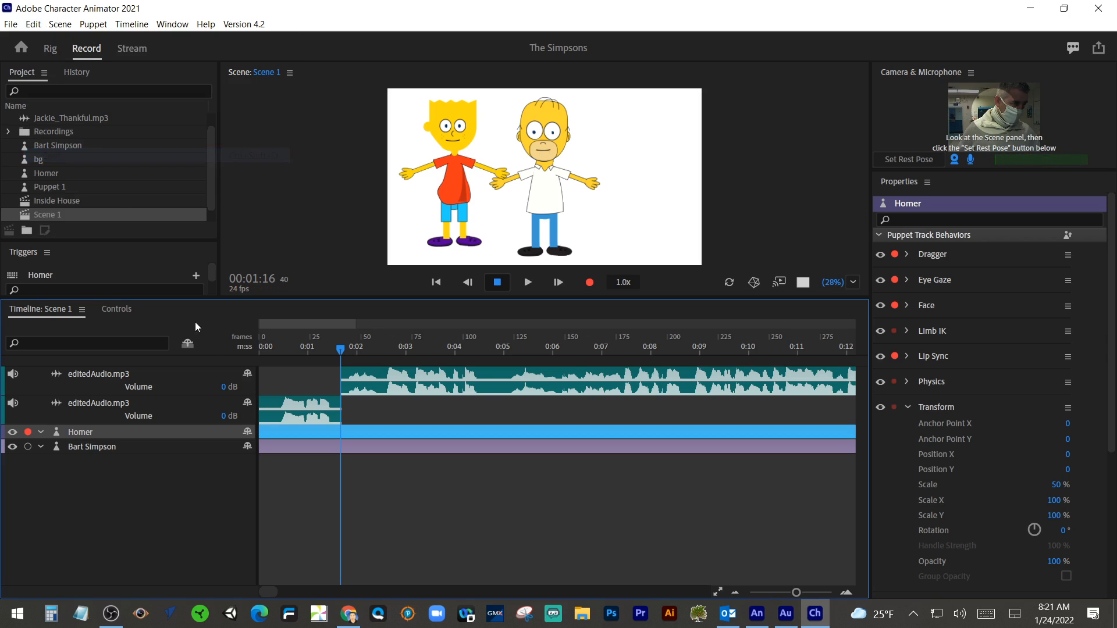
# Compute lip sync takes from scene audio for the first Homer segment with the first editedAudio.mp3 segment, and scrub through to check the mouth movement.
pyautogui.click(293, 418)
pyautogui.click(298, 448)
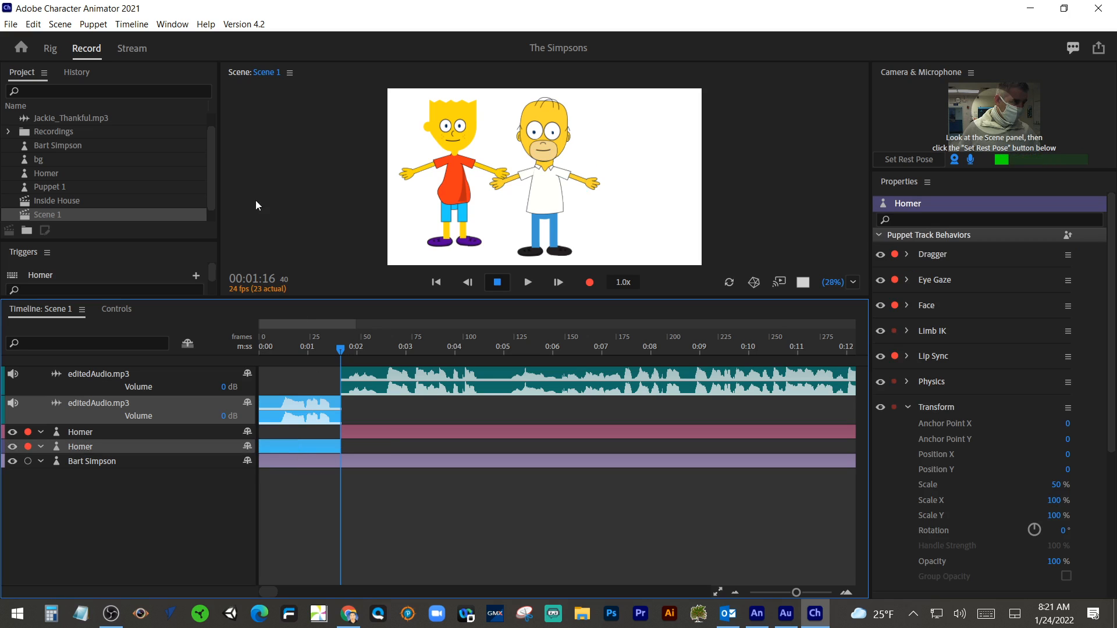
pyautogui.click(94, 24)
pyautogui.moveTo(131, 24)
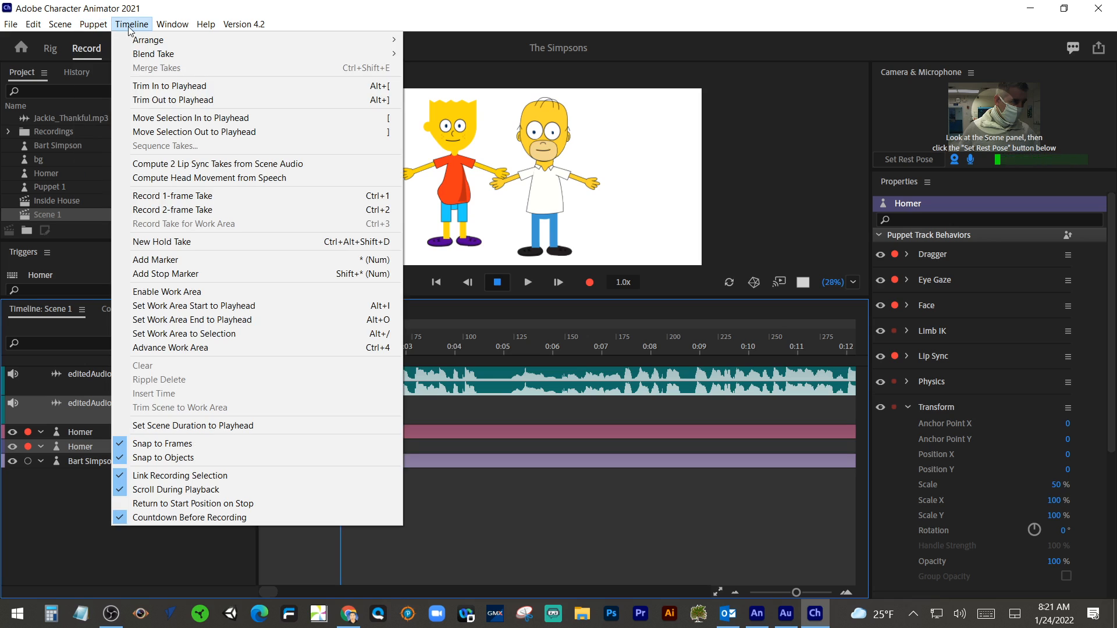
pyautogui.click(163, 167)
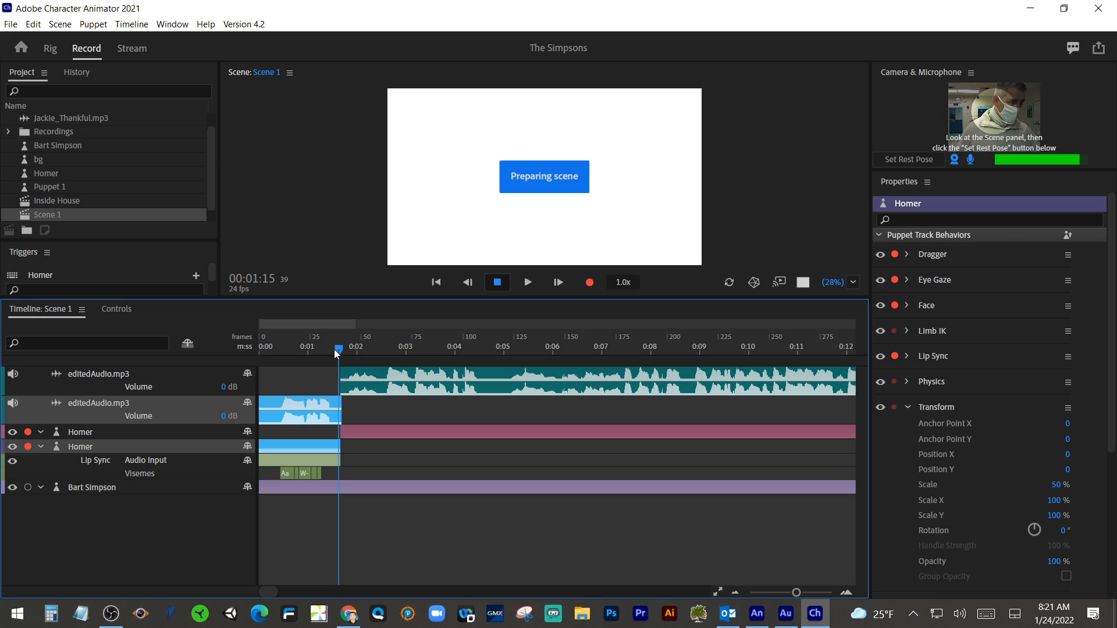
pyautogui.click(292, 345)
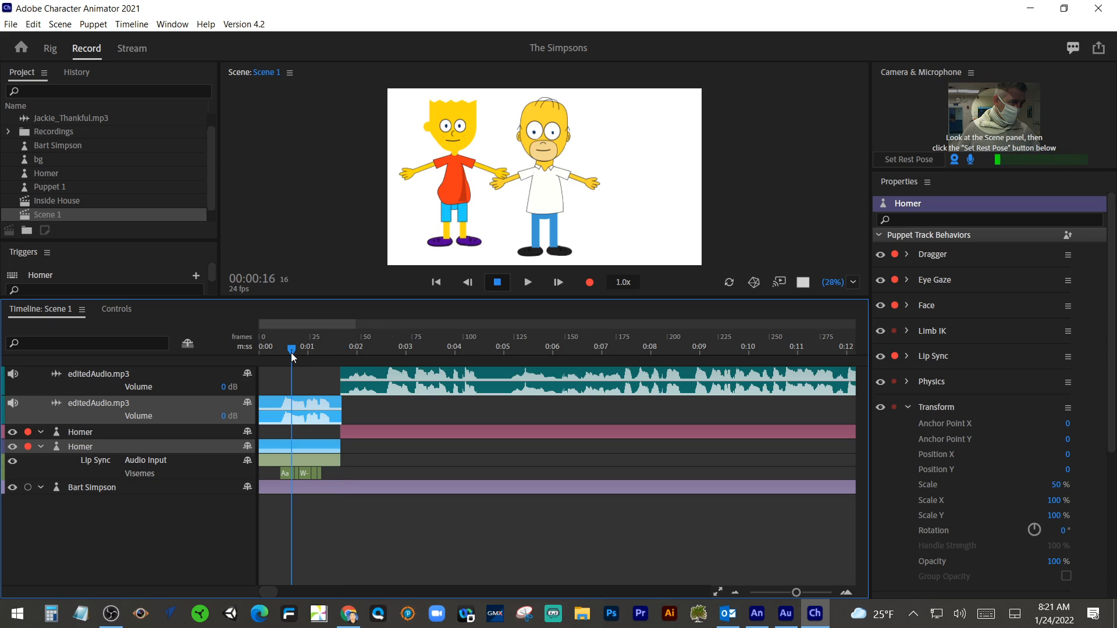
pyautogui.moveTo(291, 352); pyautogui.dragTo(323, 354)
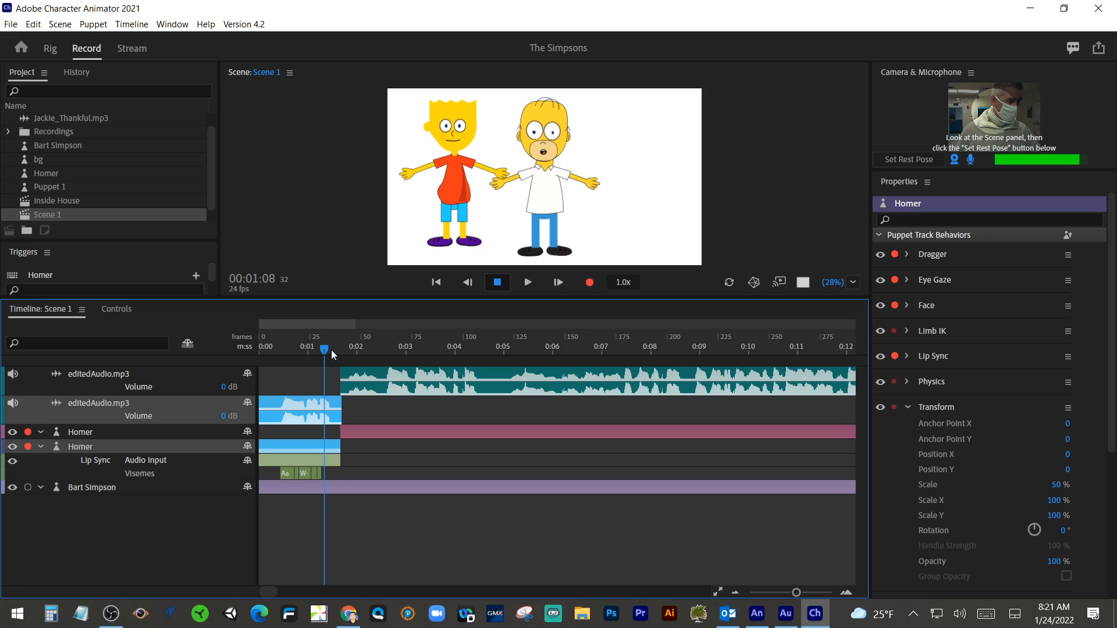
pyautogui.moveTo(322, 350); pyautogui.dragTo(384, 357)
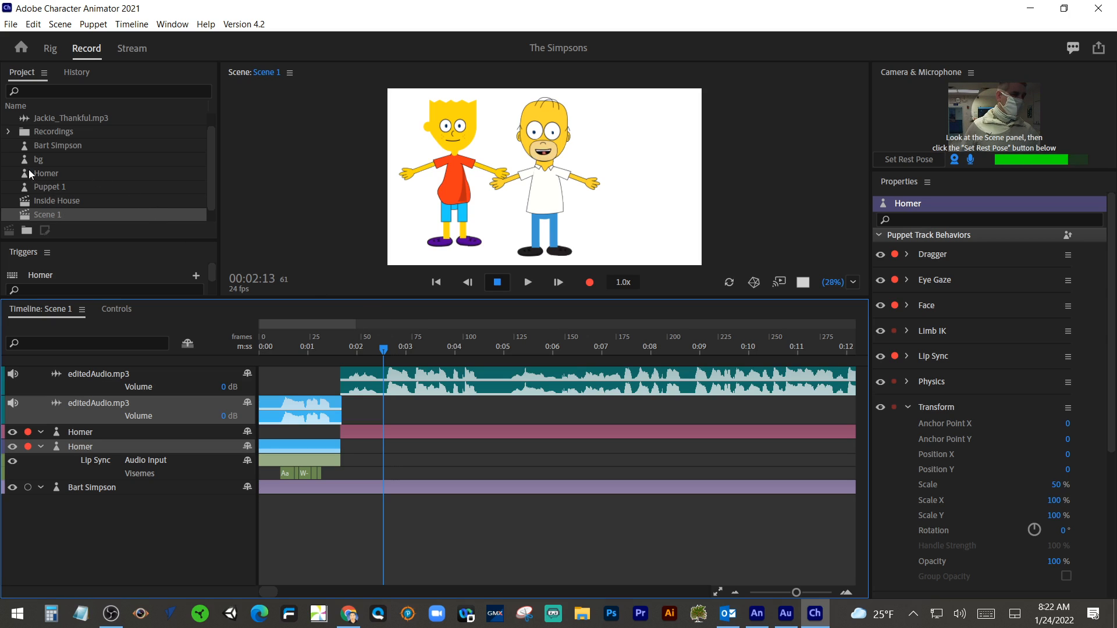
# Add the bg puppet beneath the Bart Simpson track as the scene background, and scrub through the first line to preview it.
pyautogui.moveTo(24, 161); pyautogui.dragTo(209, 486)
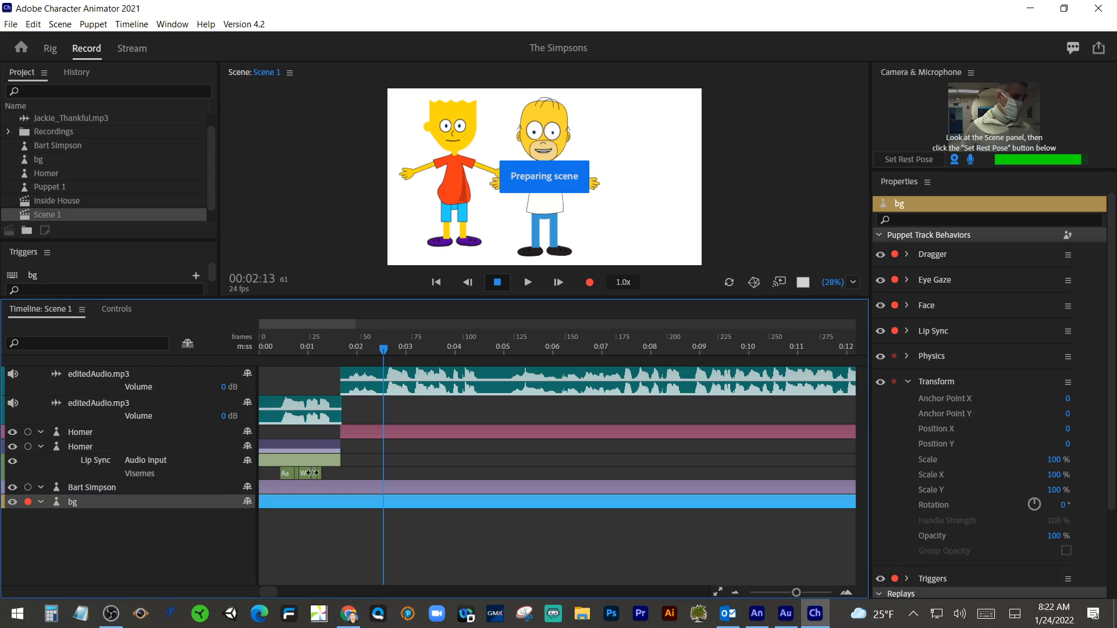
pyautogui.click(379, 352)
pyautogui.moveTo(378, 351); pyautogui.dragTo(321, 348)
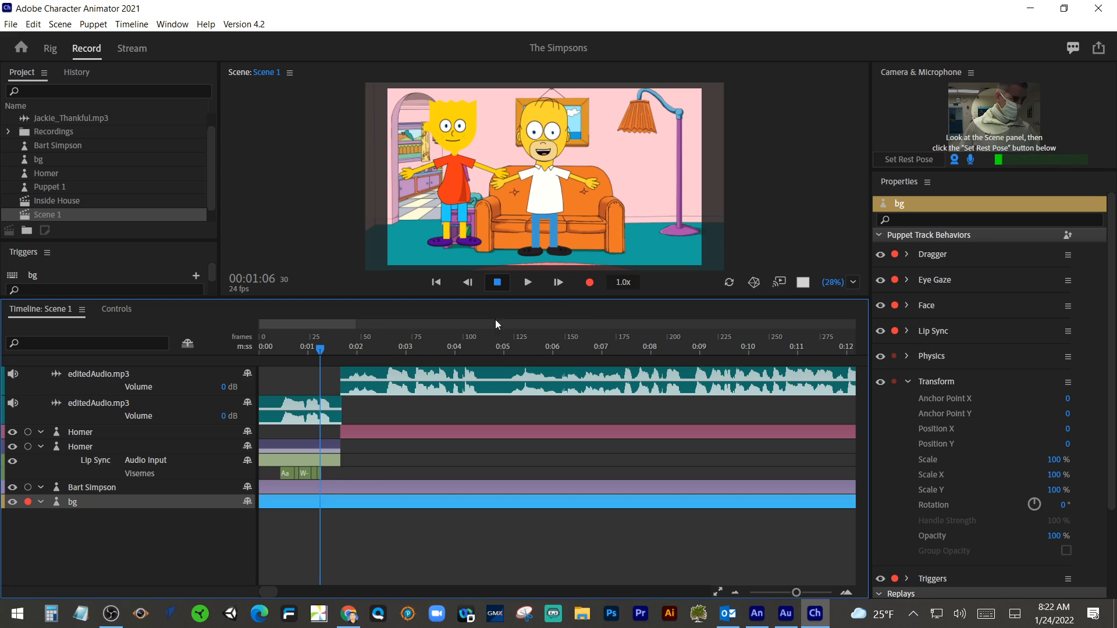
pyautogui.moveTo(321, 352); pyautogui.dragTo(384, 352)
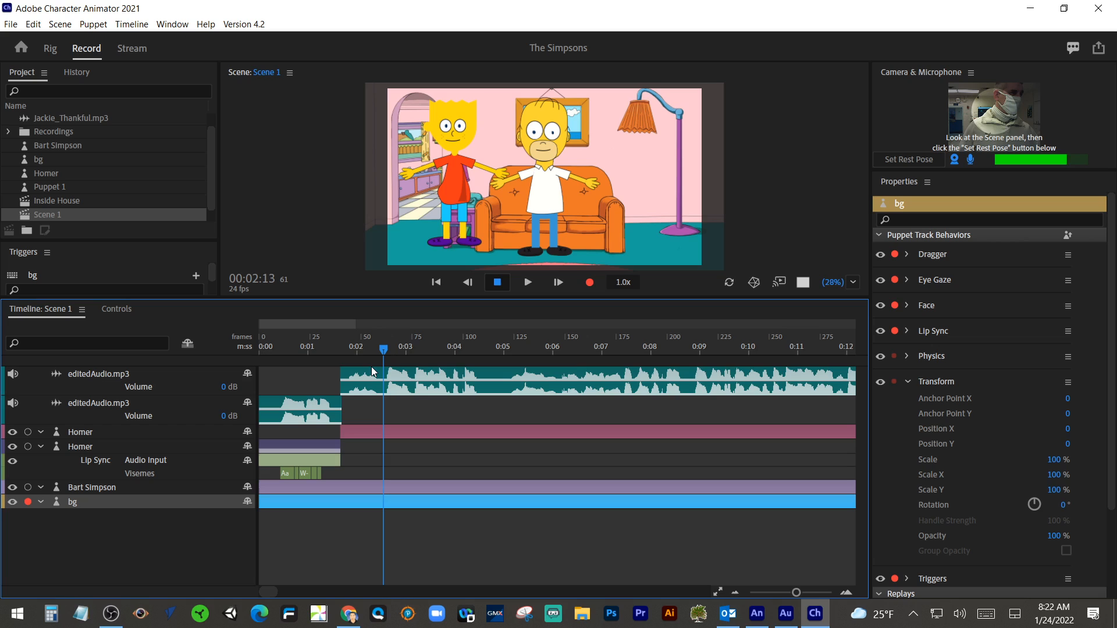
pyautogui.moveTo(384, 355); pyautogui.dragTo(353, 355)
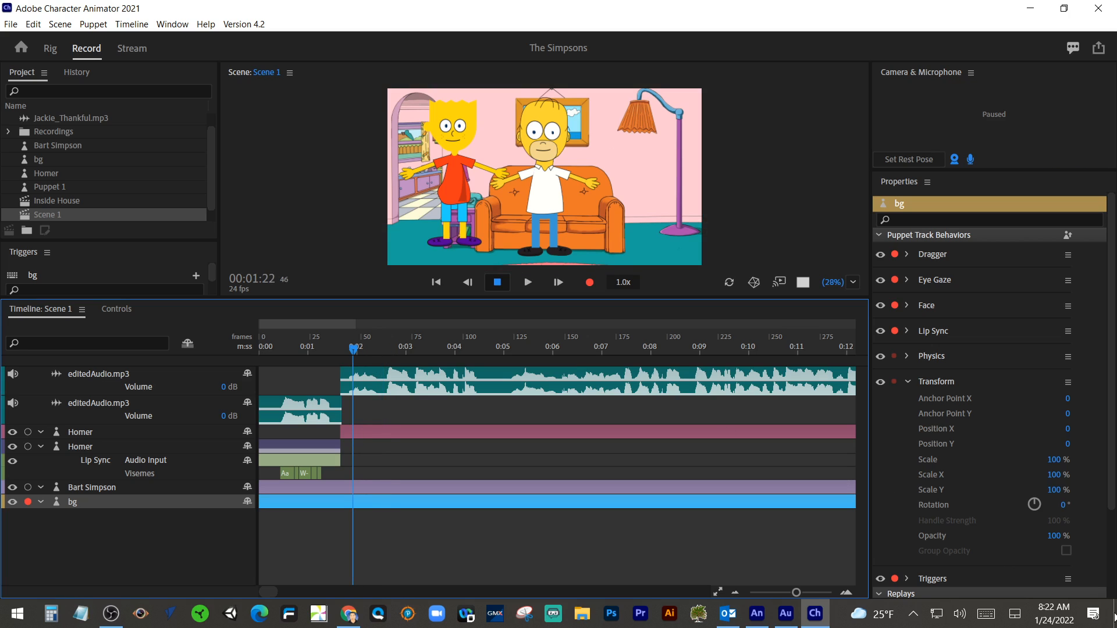